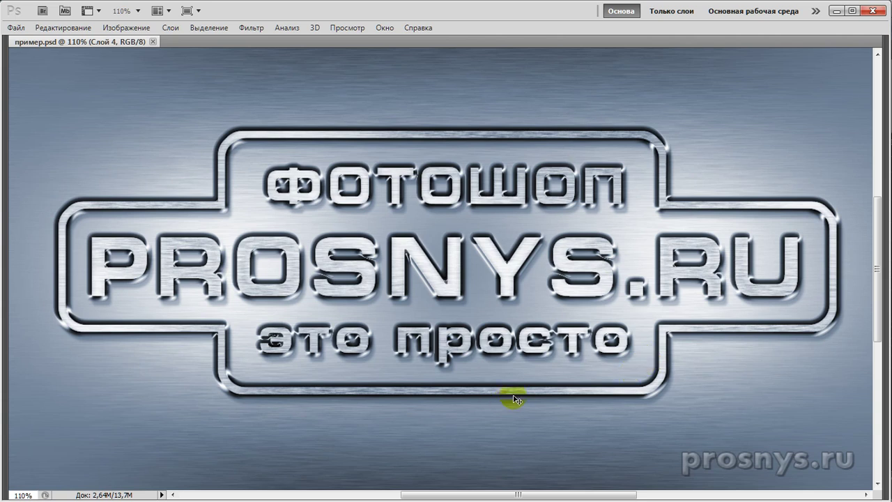
Show the hidden panels and close the finished example document пример.psd
key(Tab)
key(ctrl+0)
key(ctrl+w)
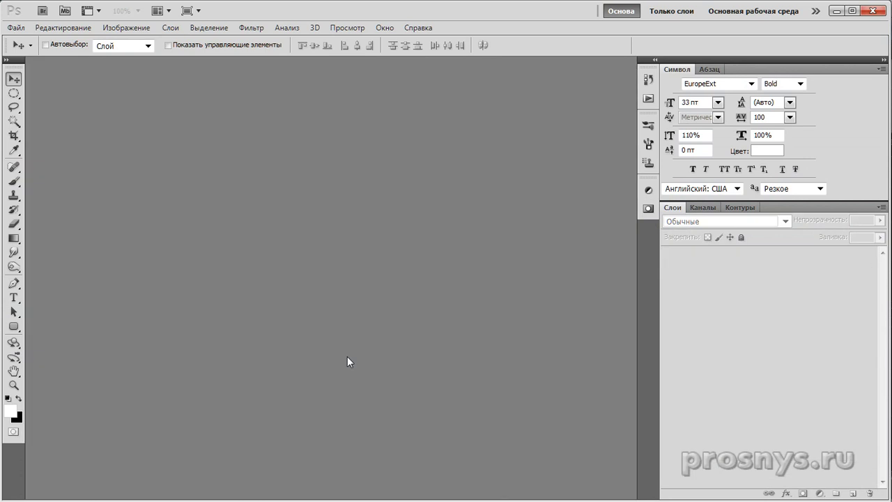
Create a new 1280 × 720 pixel document at 150 pixels/inch, RGB 8-bit, with a white background
key(ctrl+n)
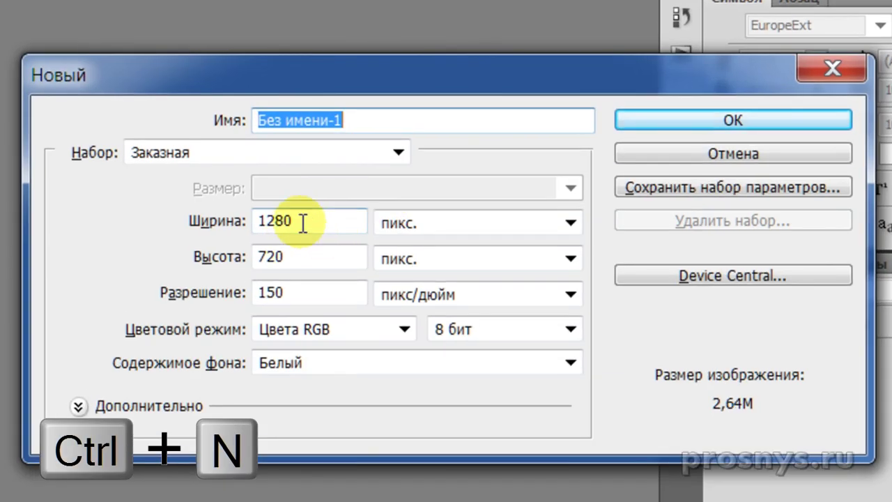
click(303, 222)
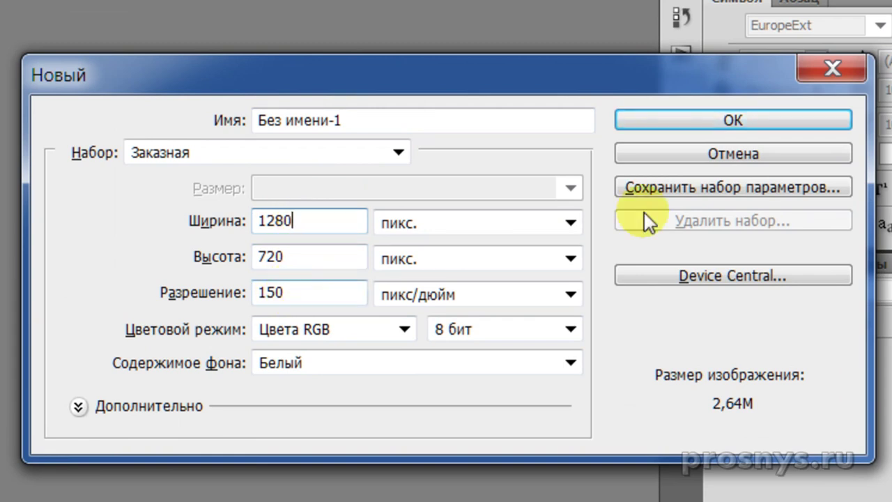
click(739, 120)
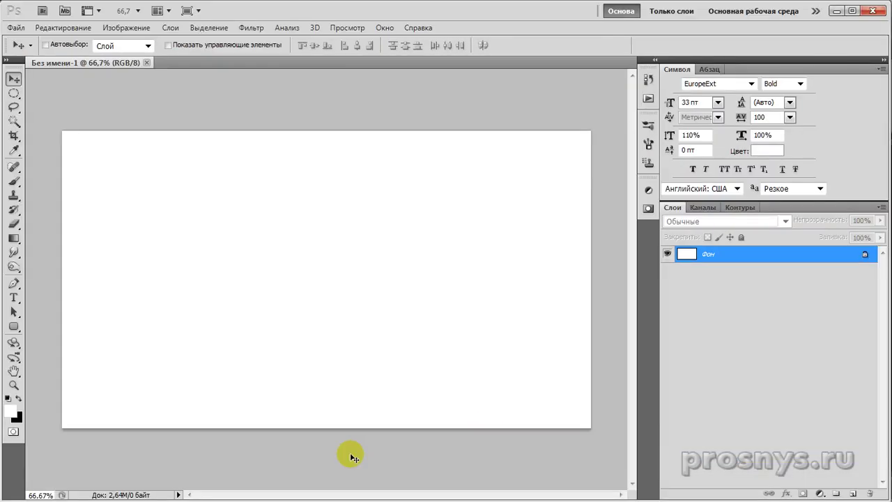
Reset the foreground and background colours to black and white and choose a linear style for the Gradient tool
key(d)
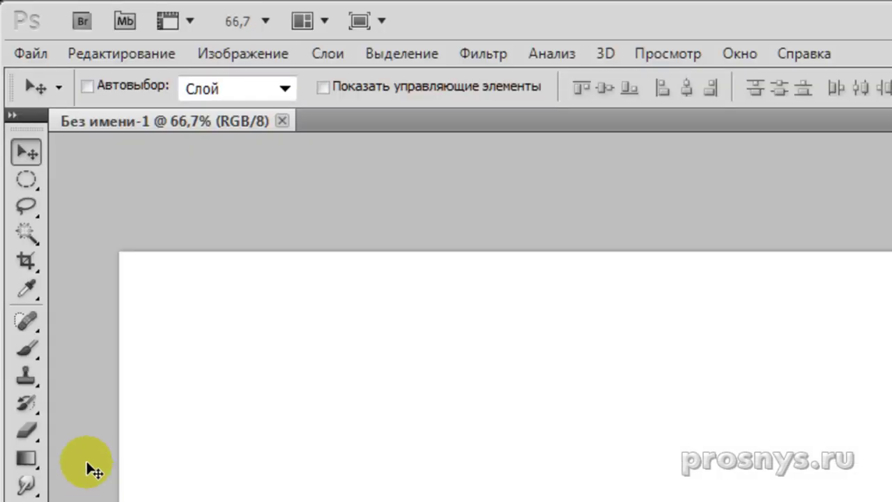
click(25, 460)
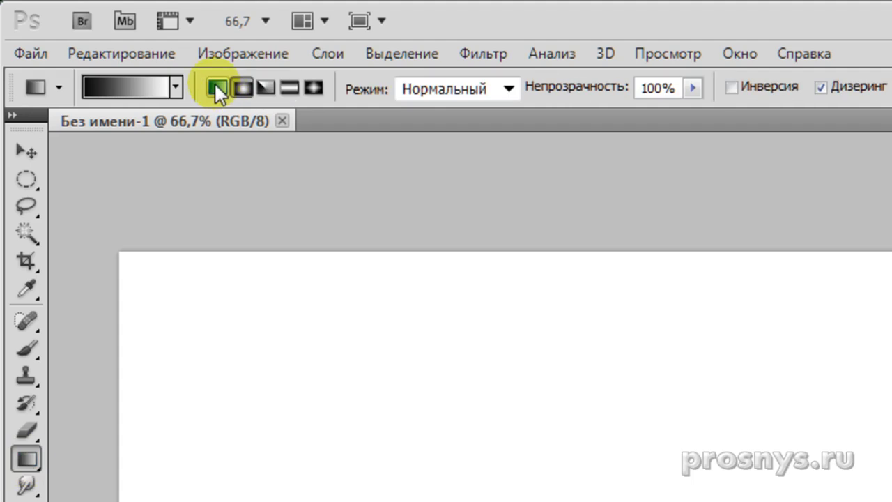
click(215, 84)
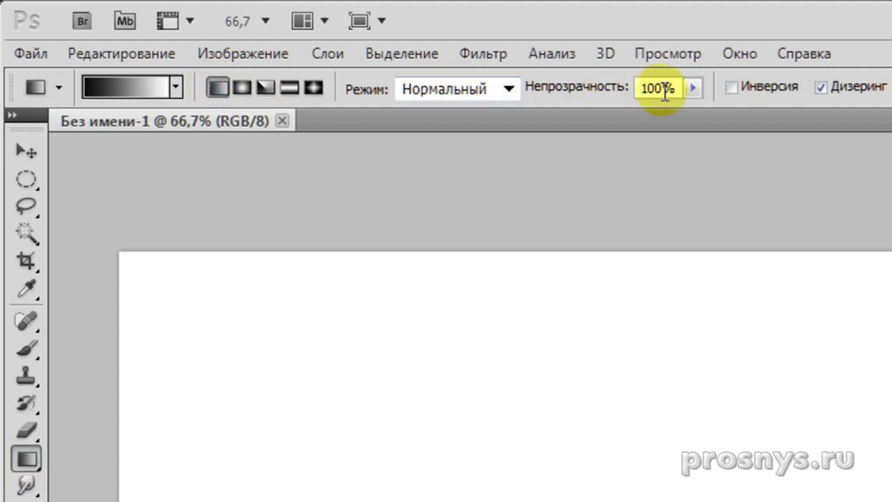
Edit the foreground-to-background gradient and set its starting colour stop to dark grey #434242
click(125, 87)
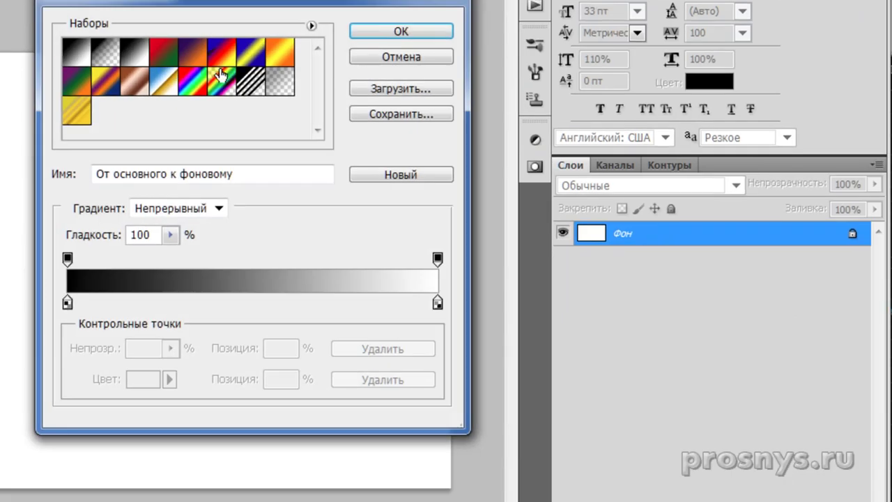
drag(275, 5, 290, 40)
click(84, 338)
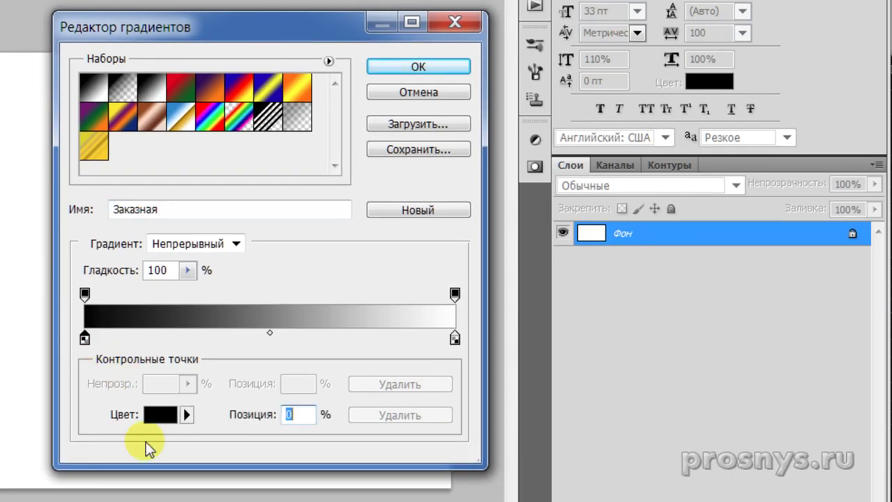
click(160, 413)
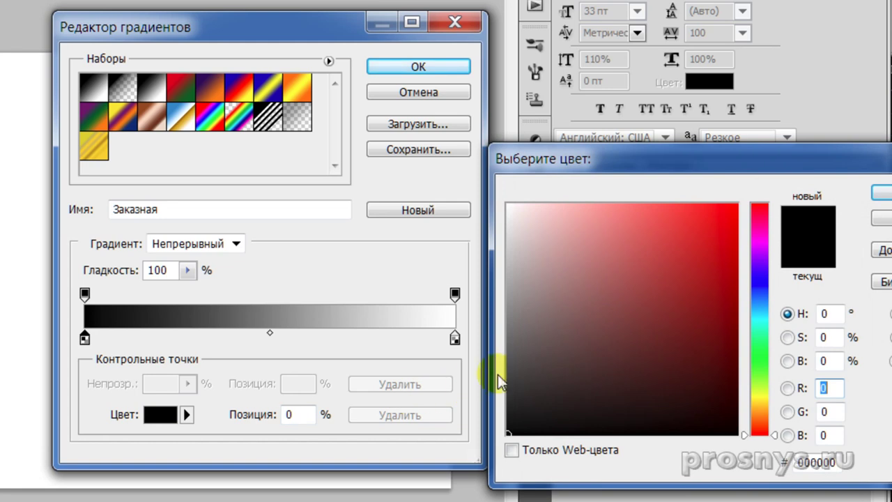
click(508, 374)
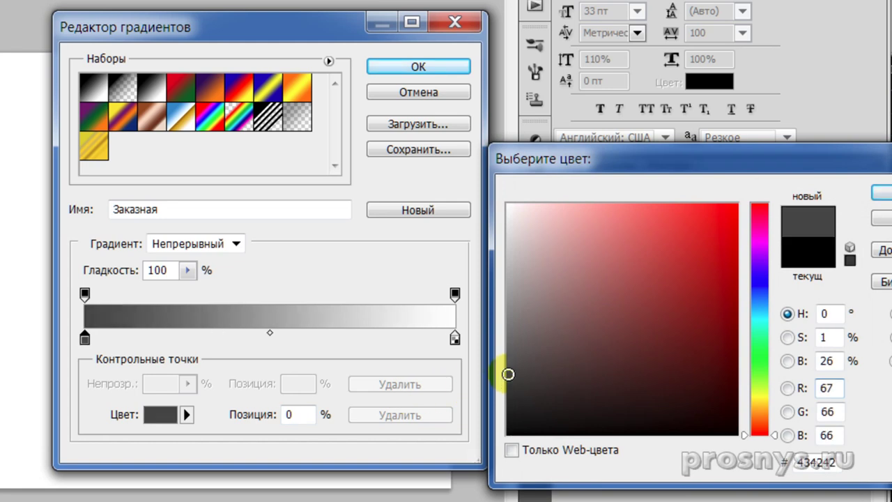
click(881, 192)
Move the gradient's white stop to 50% and add a dark grey #454444 stop at 100%
drag(455, 338, 272, 363)
double_click(291, 414)
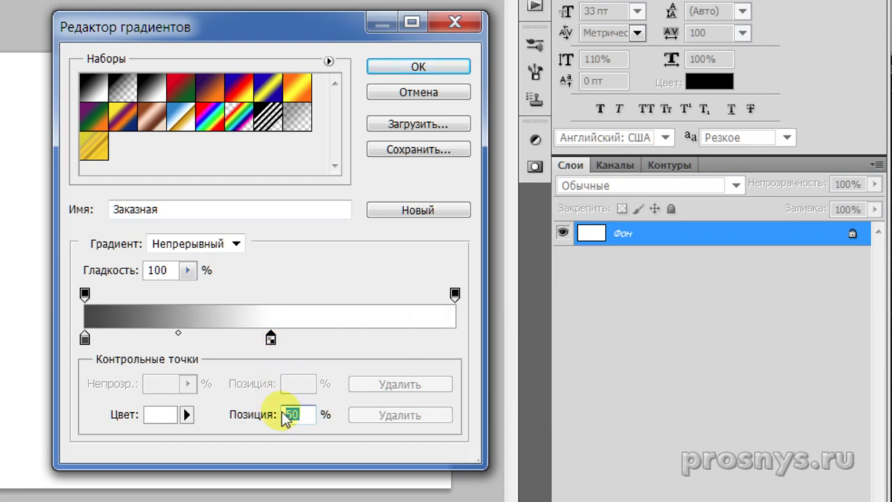
click(450, 338)
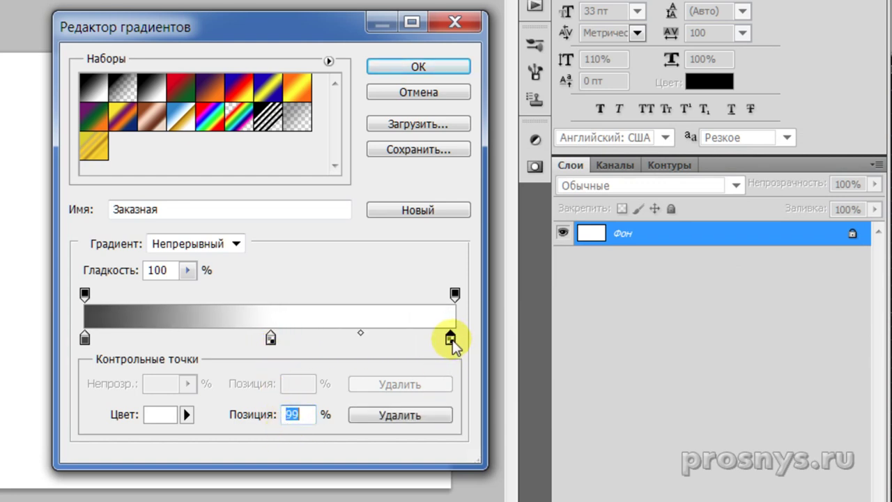
drag(450, 339, 454, 339)
click(159, 413)
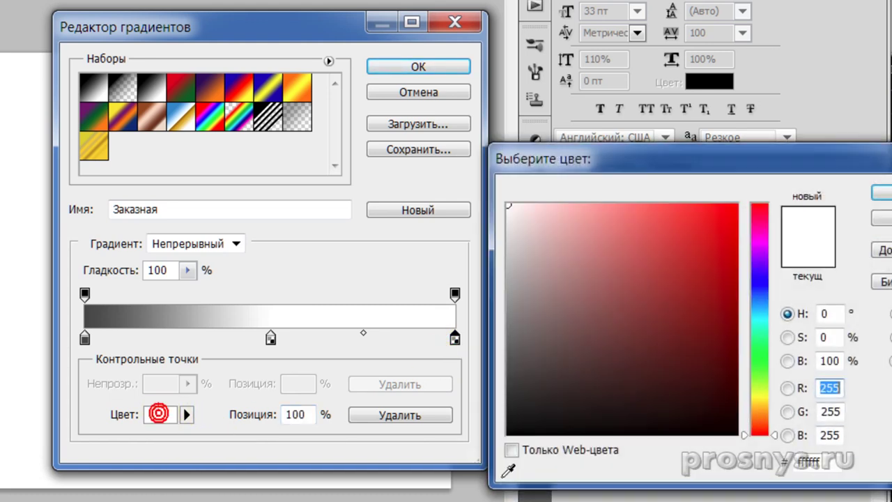
click(510, 372)
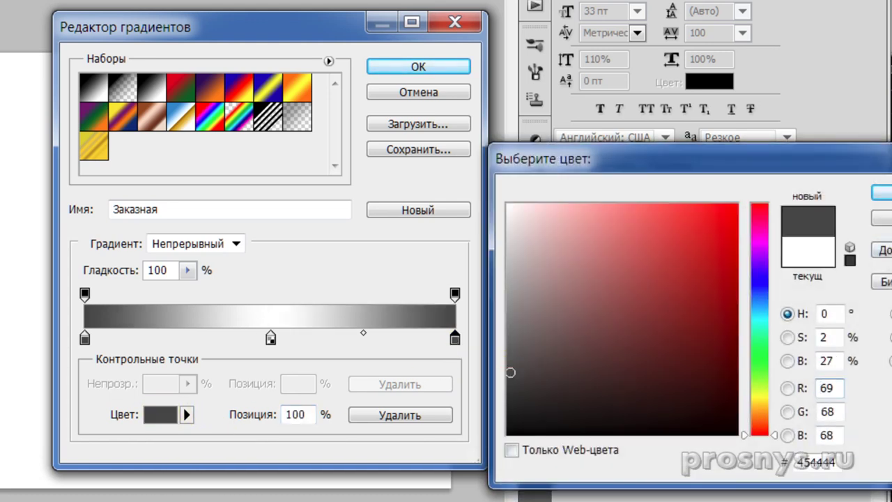
click(881, 192)
click(428, 64)
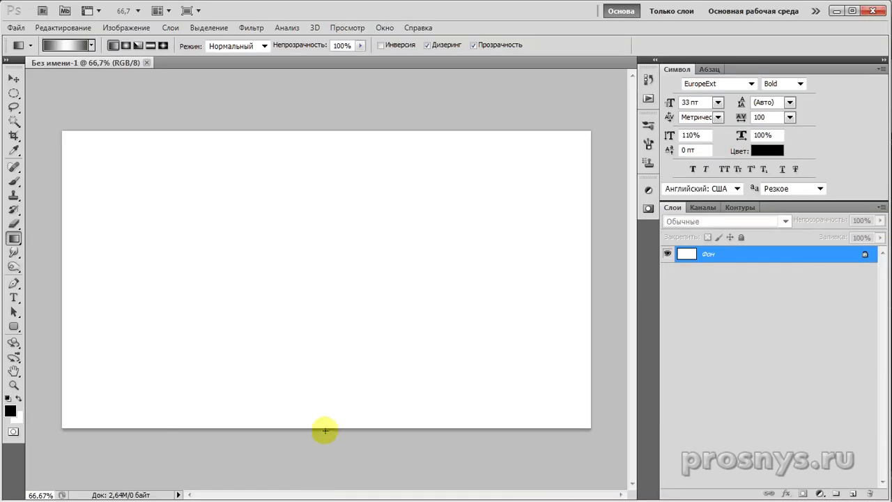
Fill the background with the linear gradient, running straight up from the canvas's bottom edge to its top edge
key(shift)
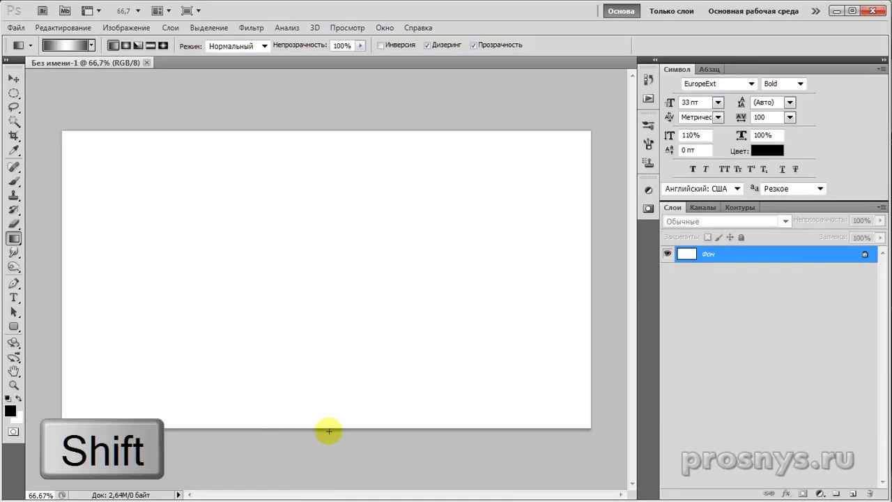
drag(325, 427, 358, 130)
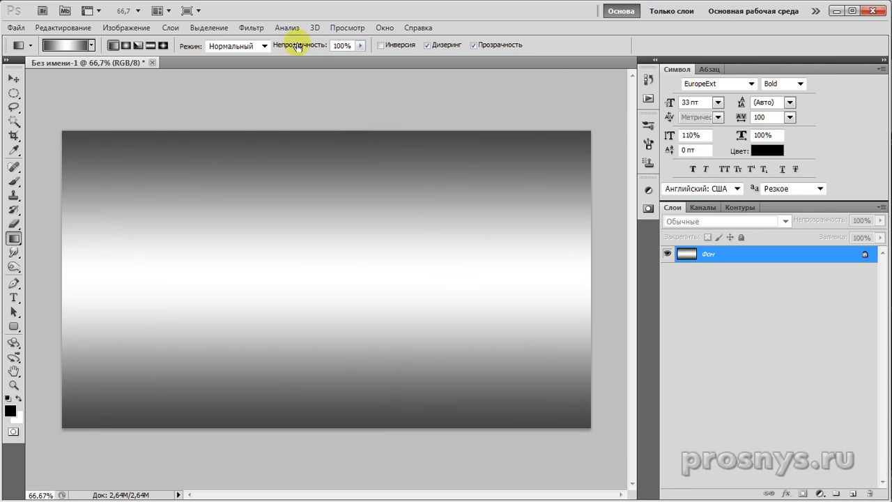
Add 9.51% monochromatic noise with Gaussian distribution to the background
click(252, 28)
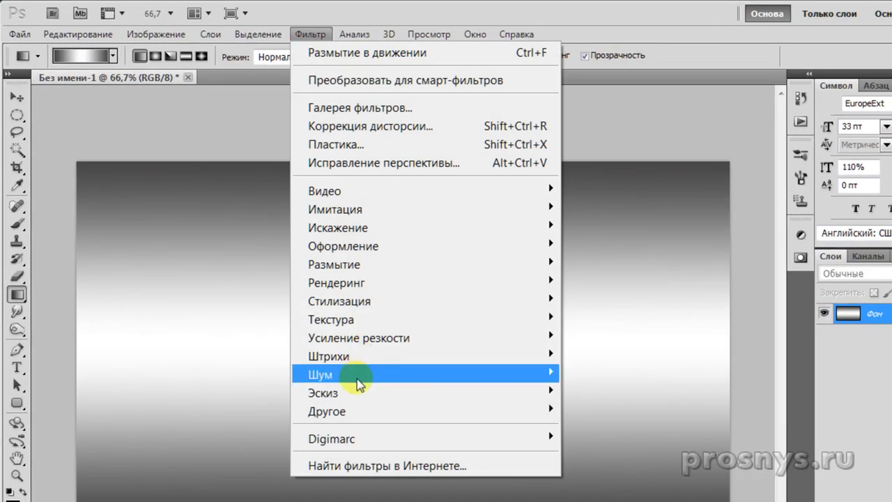
mouse_move(312, 313)
click(593, 374)
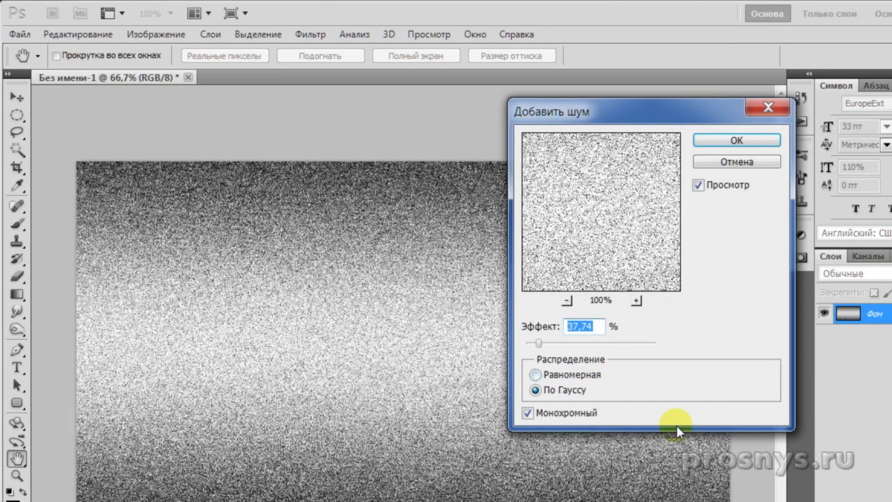
drag(535, 342, 529, 345)
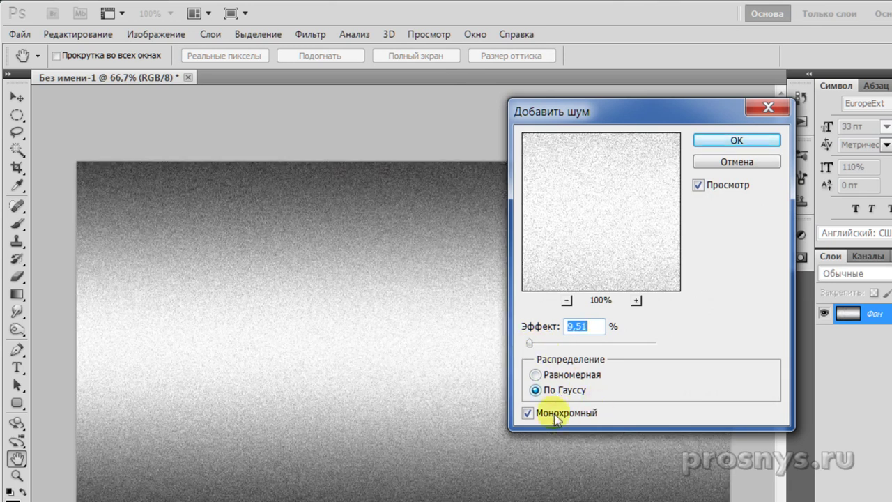
click(737, 140)
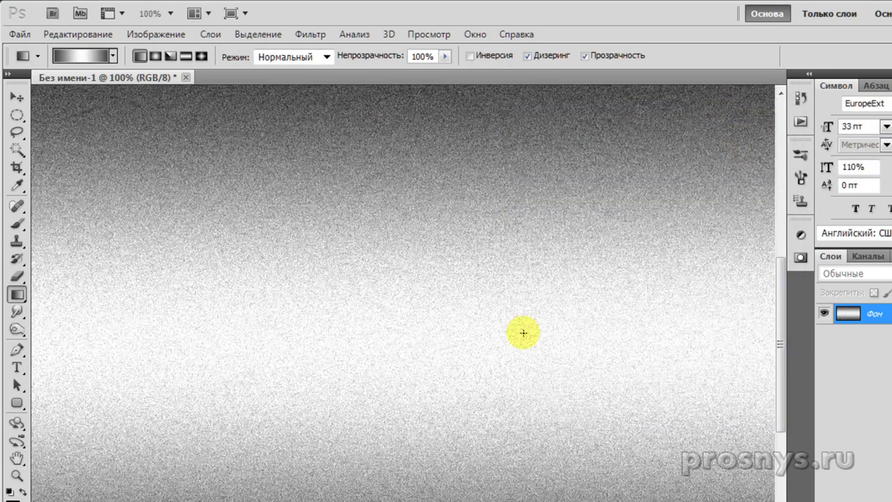
Apply a Motion Blur at an angle of 0° to the background, turning the noise into short horizontal streaks
click(315, 34)
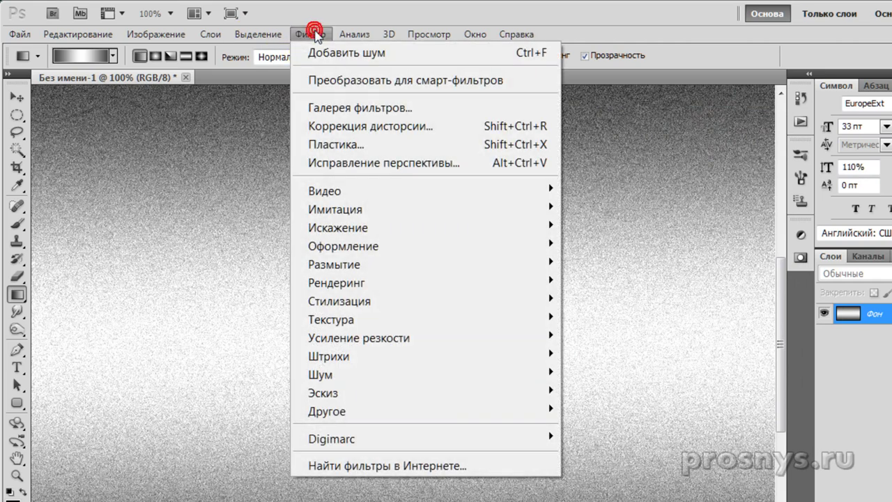
mouse_move(392, 267)
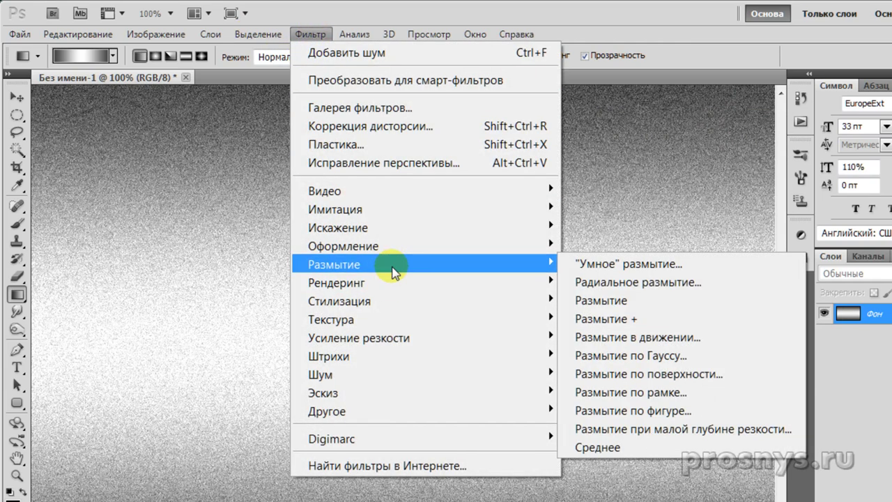
click(635, 336)
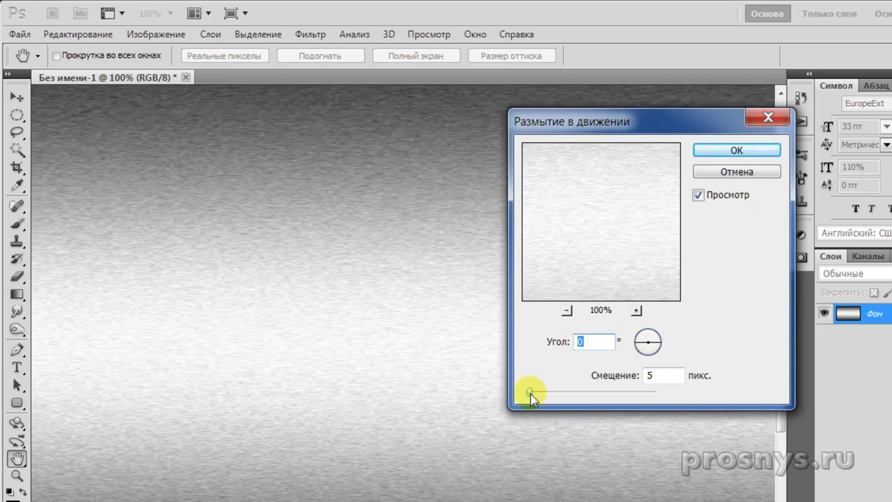
drag(530, 391, 538, 394)
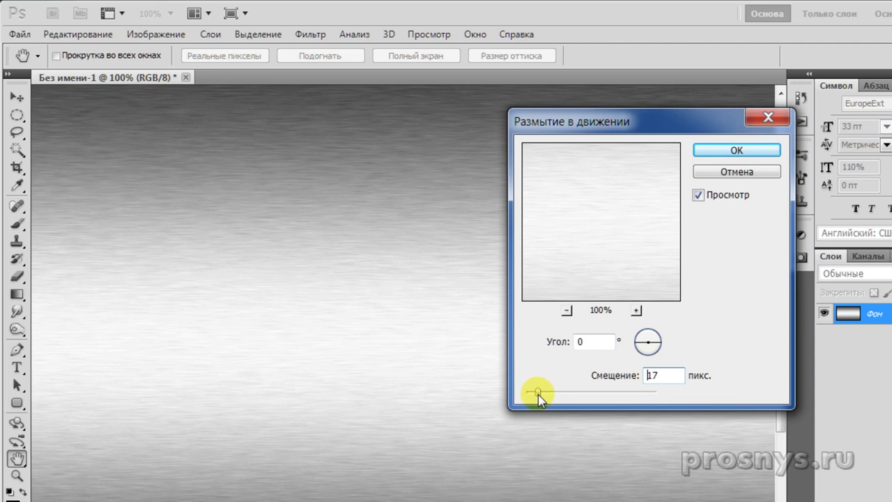
click(538, 395)
drag(537, 394, 542, 393)
click(738, 151)
On a new layer, draw a radial gradient from the canvas centre to just past its right edge and invert its colours
key(g)
key(ctrl+0)
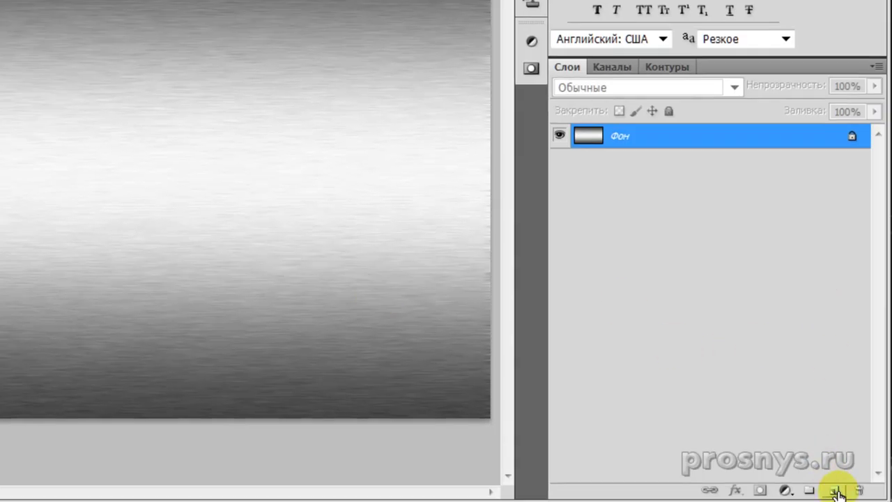
click(835, 491)
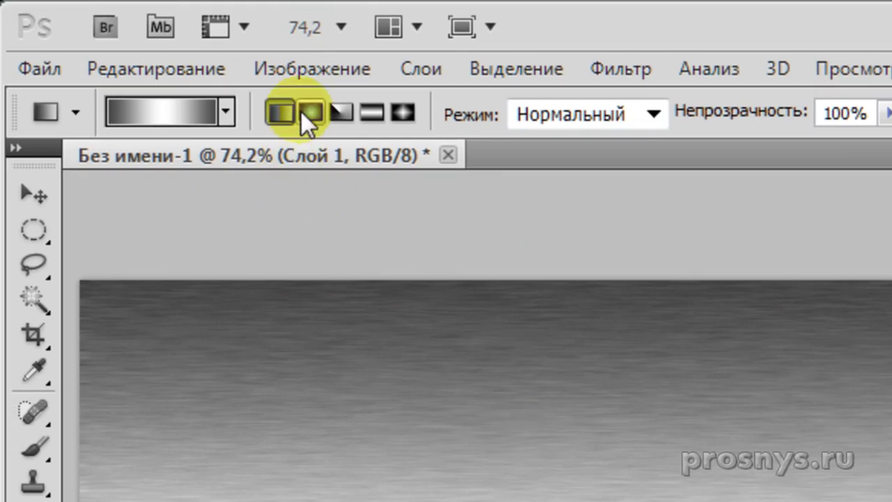
click(312, 108)
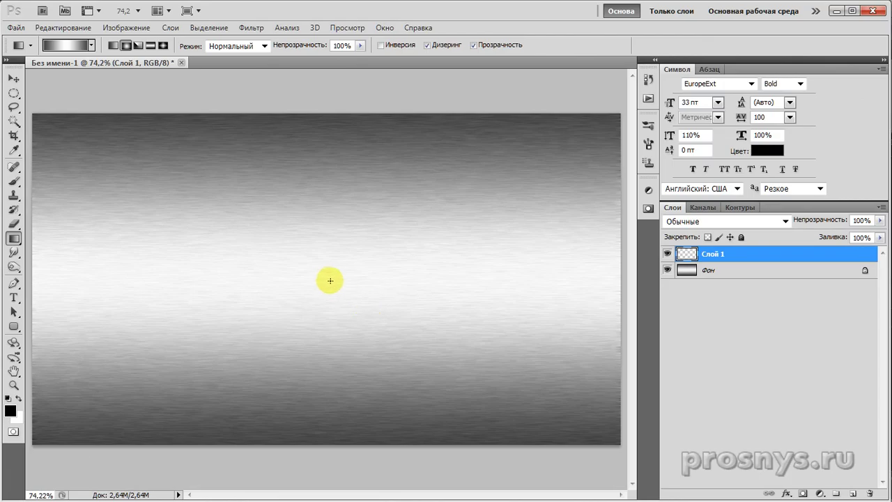
drag(331, 279, 635, 282)
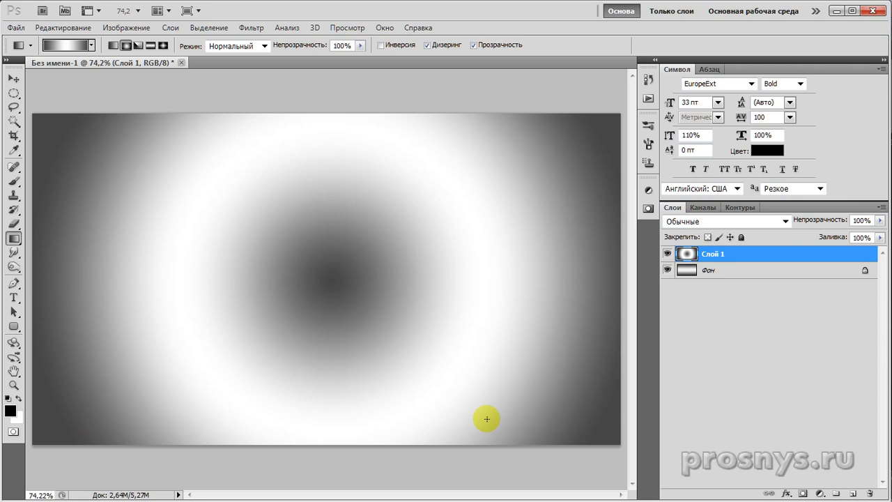
key(ctrl+i)
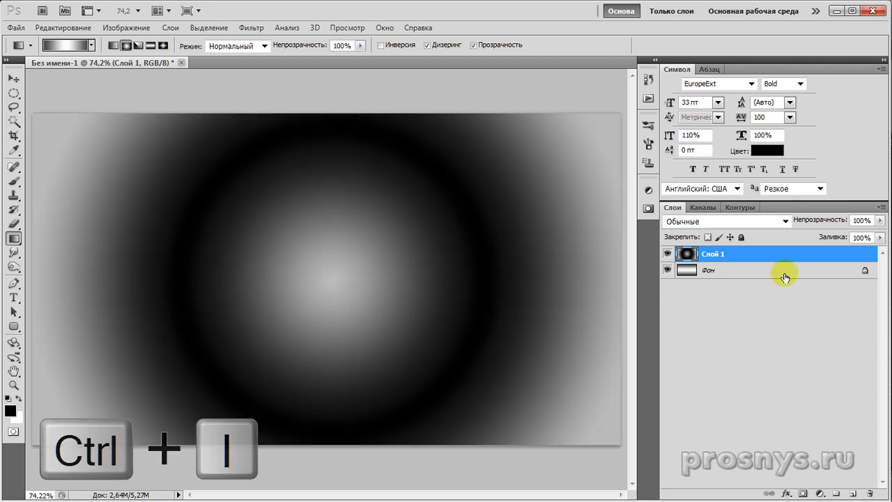
Set the radial gradient layer's blending mode to Разница (Difference) and lower its opacity
click(785, 221)
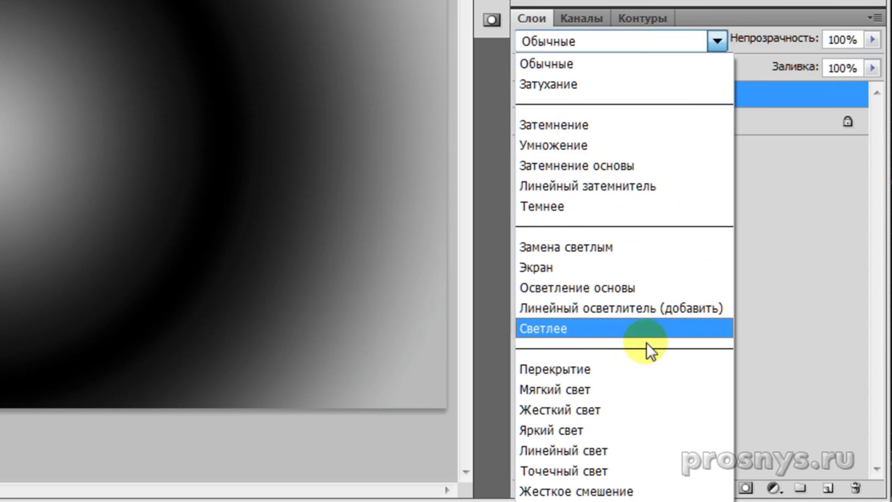
click(550, 500)
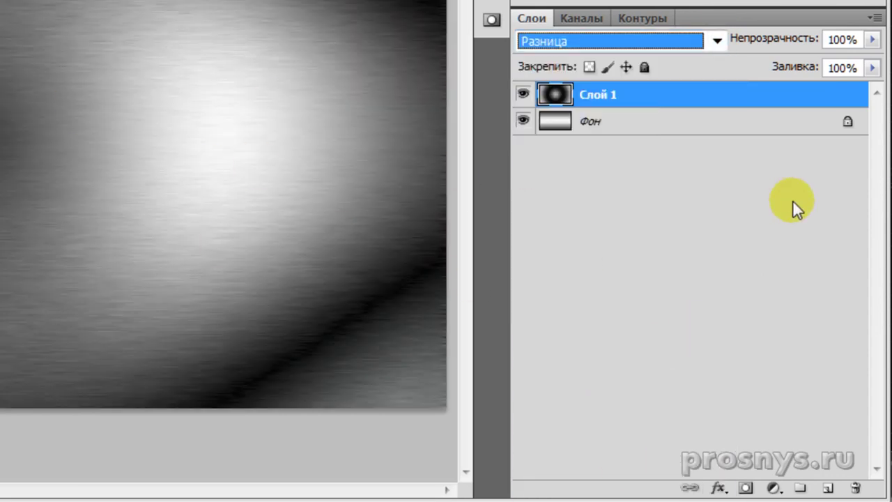
click(871, 40)
drag(870, 61, 806, 64)
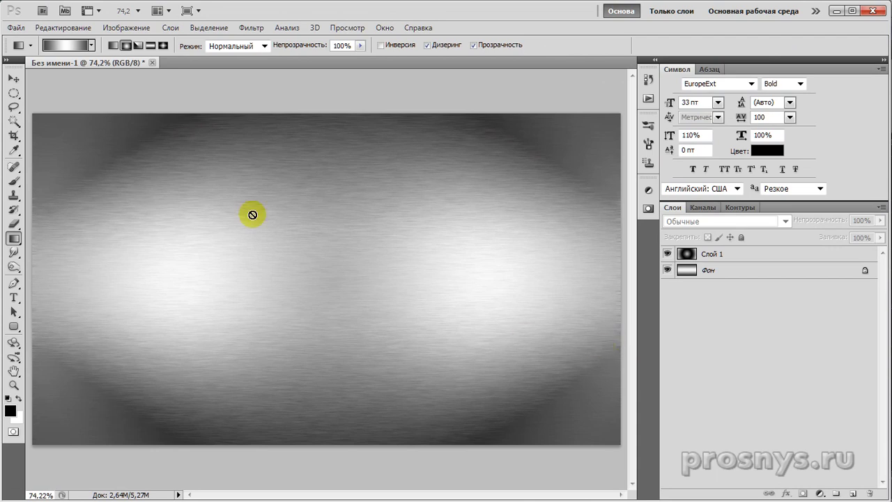
Set up the Type tool with the EuropeExt Bold font at 50 pt and centred alignment
click(14, 297)
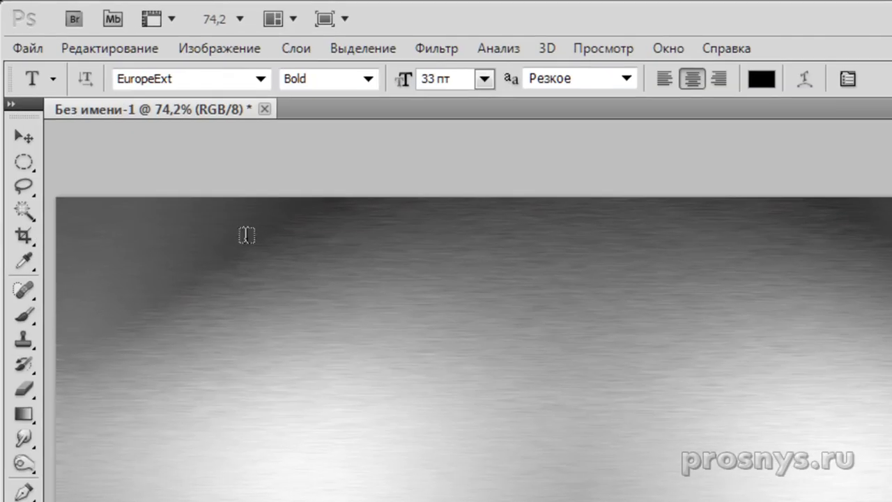
click(261, 81)
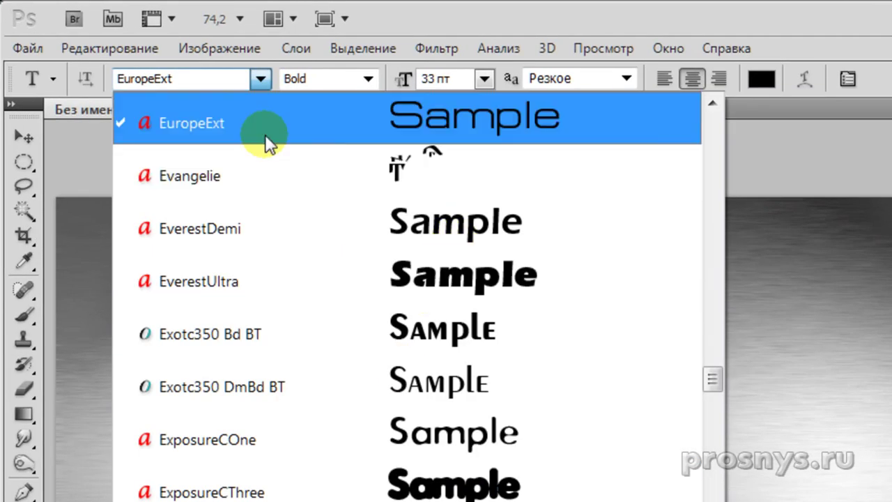
click(399, 123)
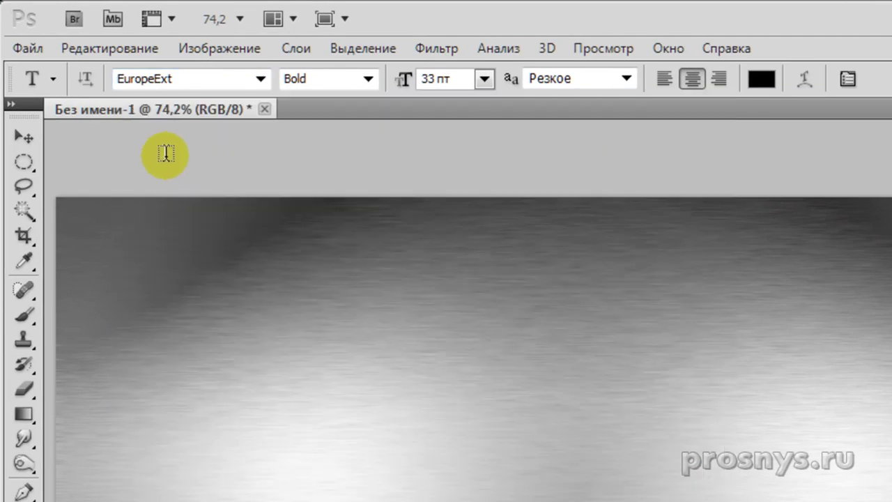
click(470, 79)
text(50)
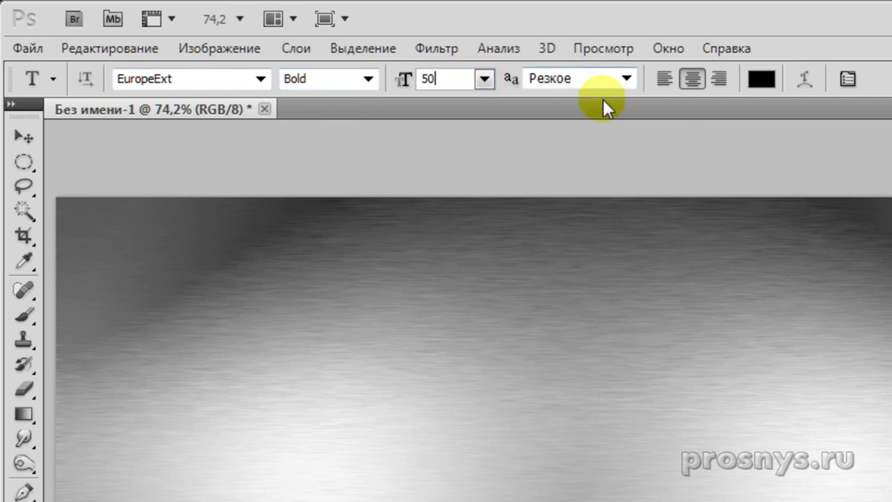
click(688, 76)
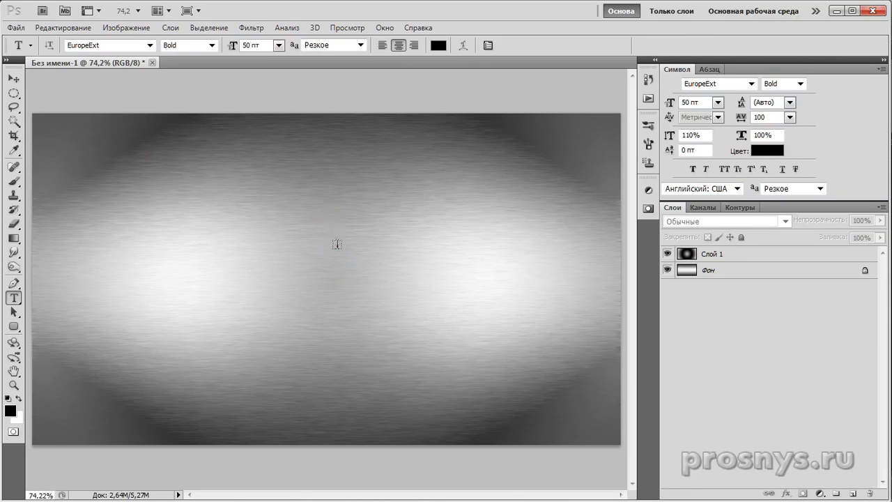
Add a three-line text on the canvas reading "фотошоп", "prosnys.ru" and "это просто"
click(337, 246)
text(prosnys)
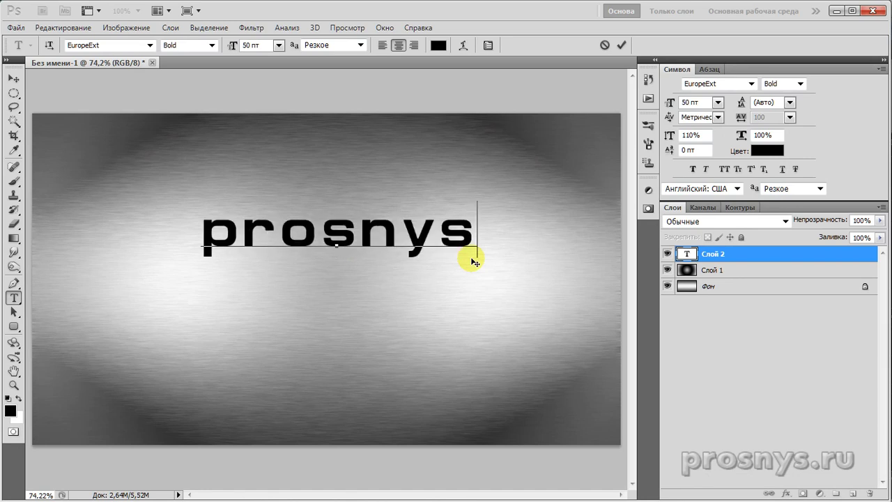
text(.ru)
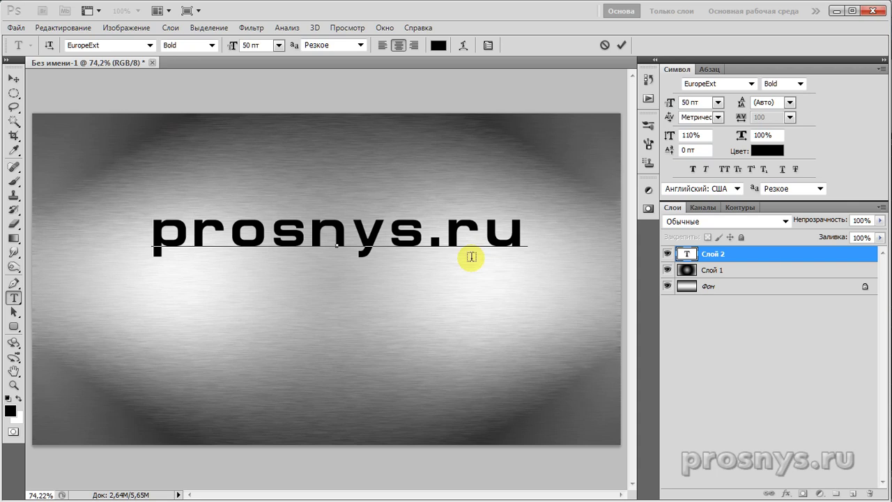
text(фотошоп)
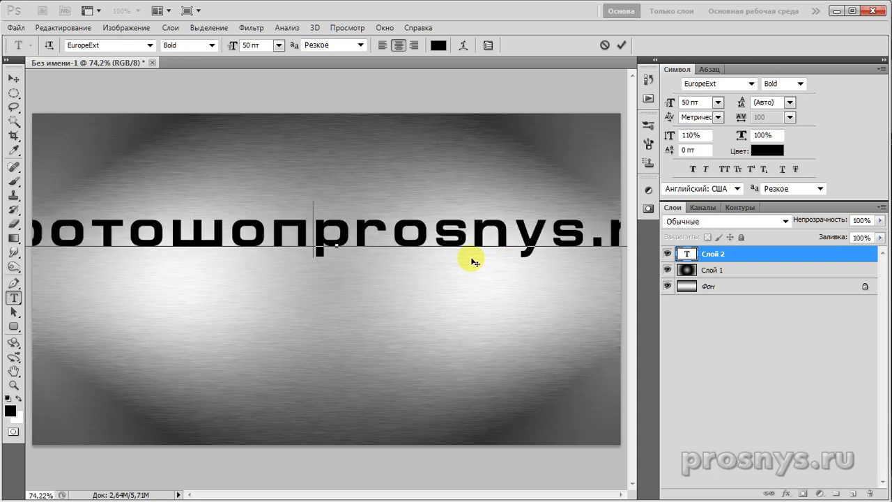
key(Return)
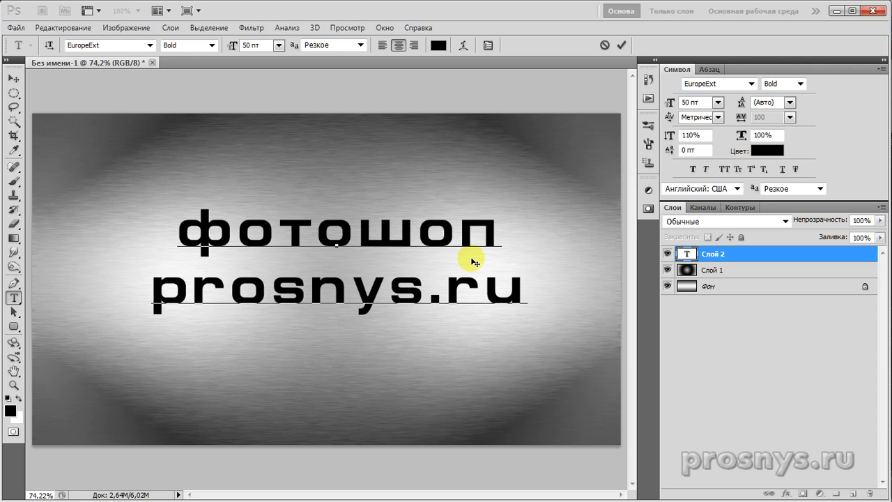
key(Return)
text(это просто)
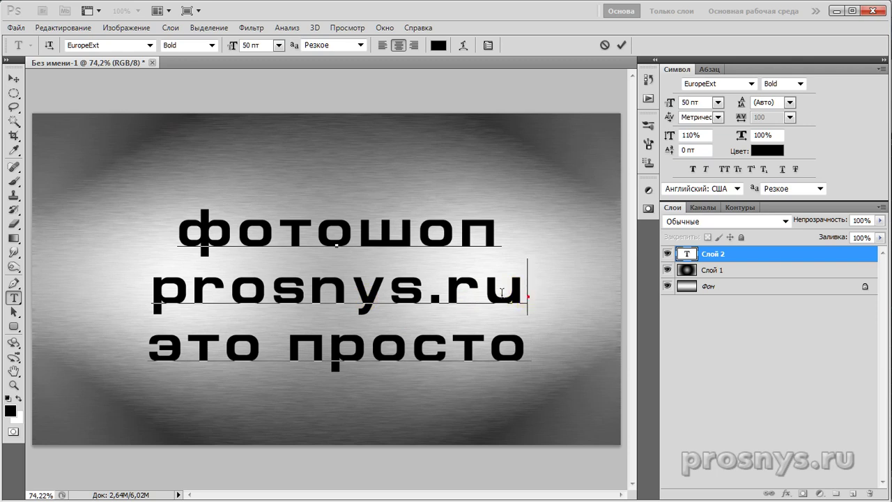
Set the "prosnys.ru" line in all caps and reduce the "это просто" line to 43 pt
drag(528, 295, 92, 293)
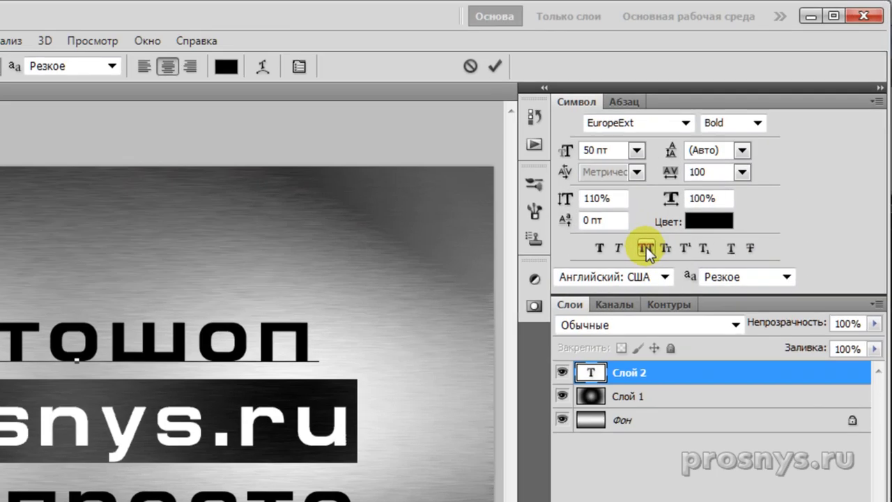
click(646, 248)
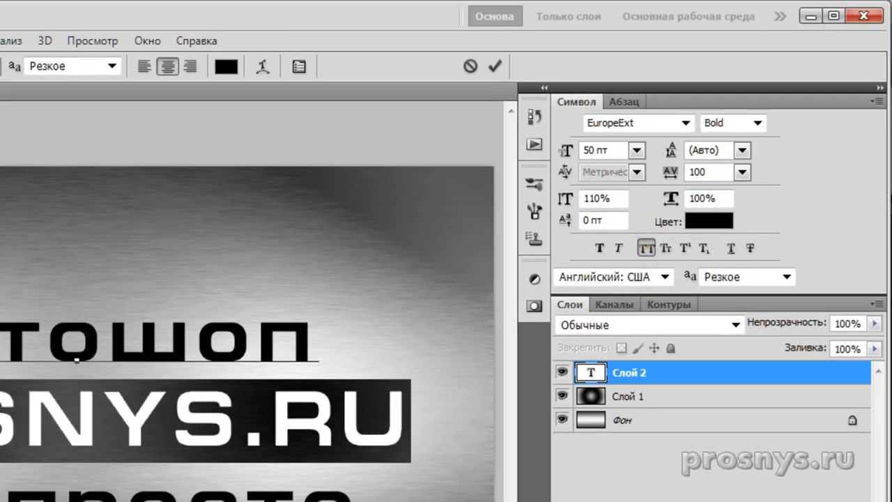
click(351, 500)
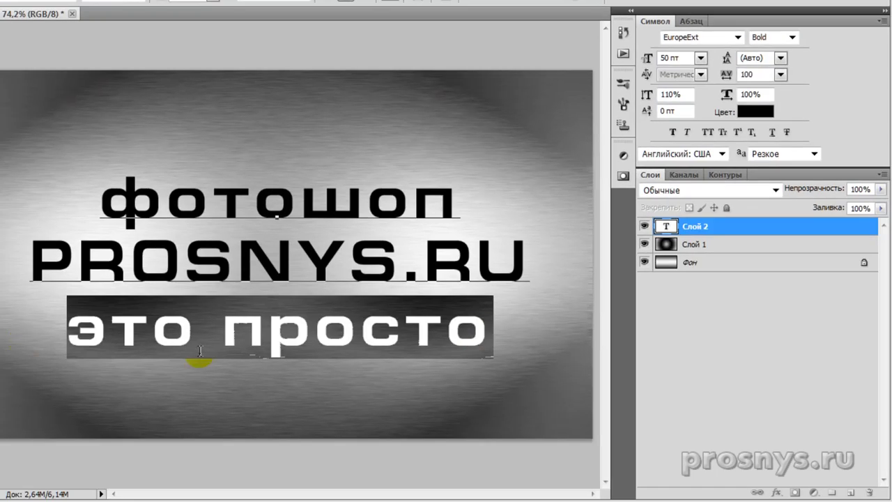
click(672, 58)
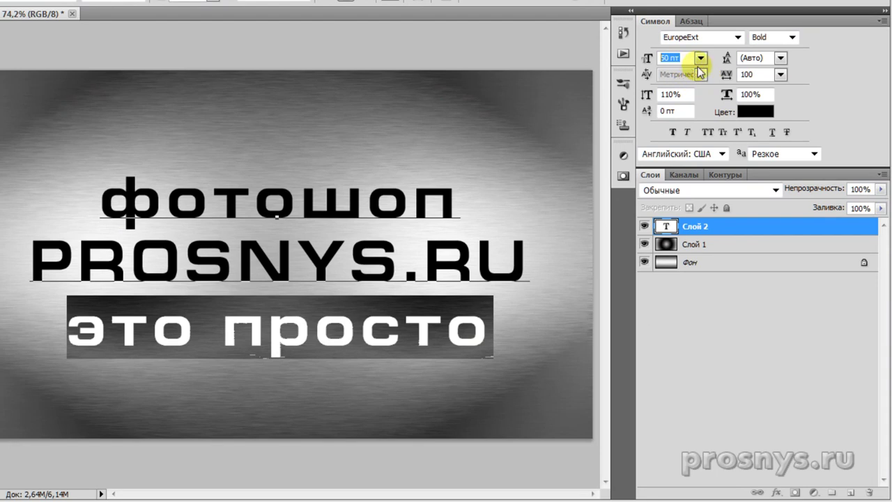
key(alt)
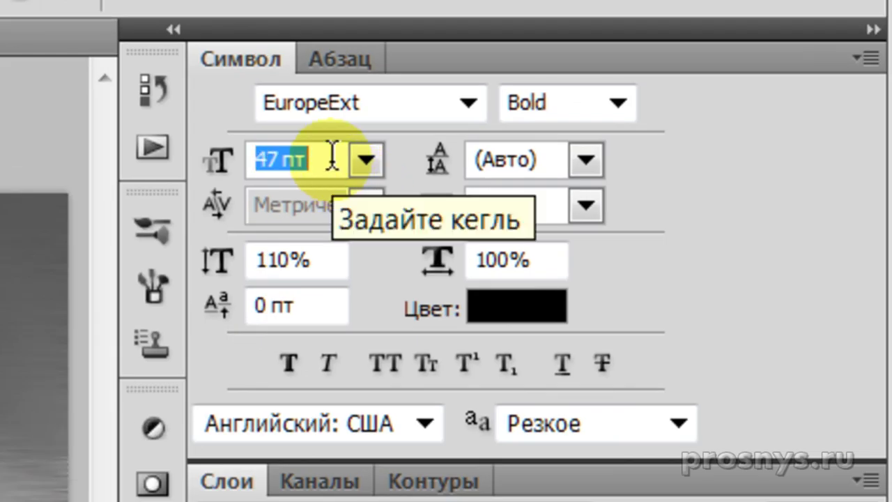
scroll(332, 155, down, 2)
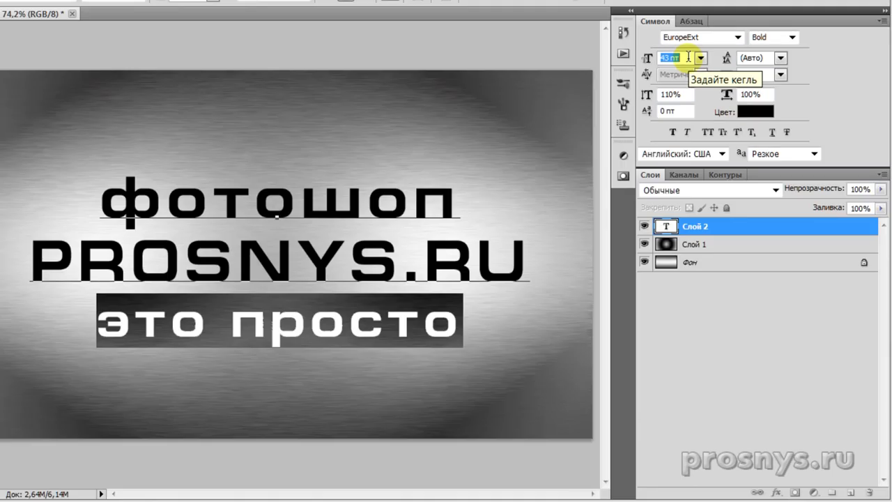
click(349, 268)
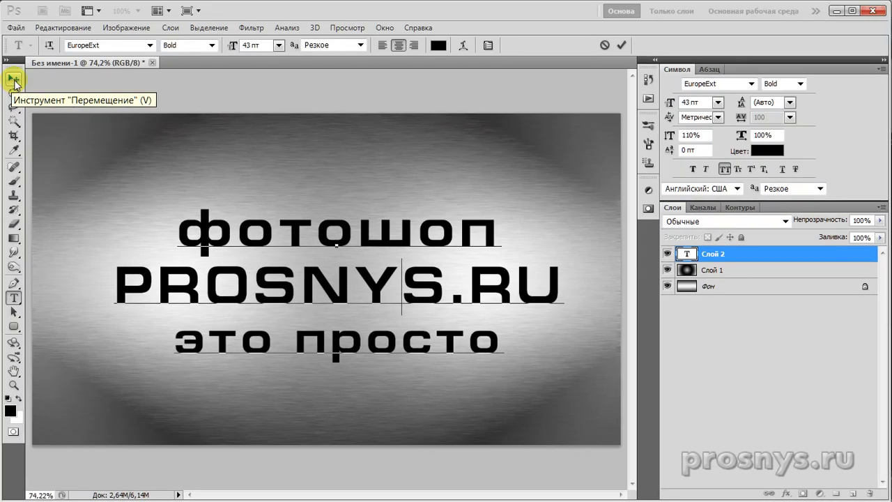
Centre the text layer horizontally and vertically on the whole canvas and lower its fill (Заливка) to 0%
click(14, 80)
key(ctrl+a)
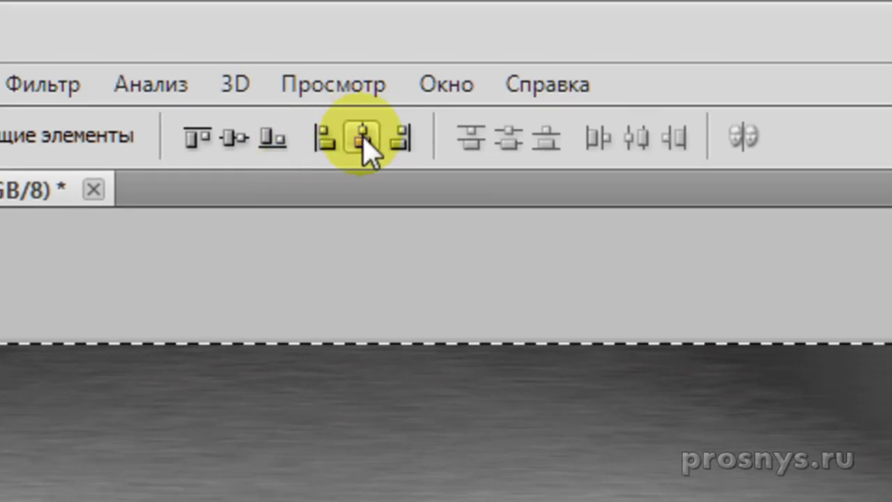
click(363, 134)
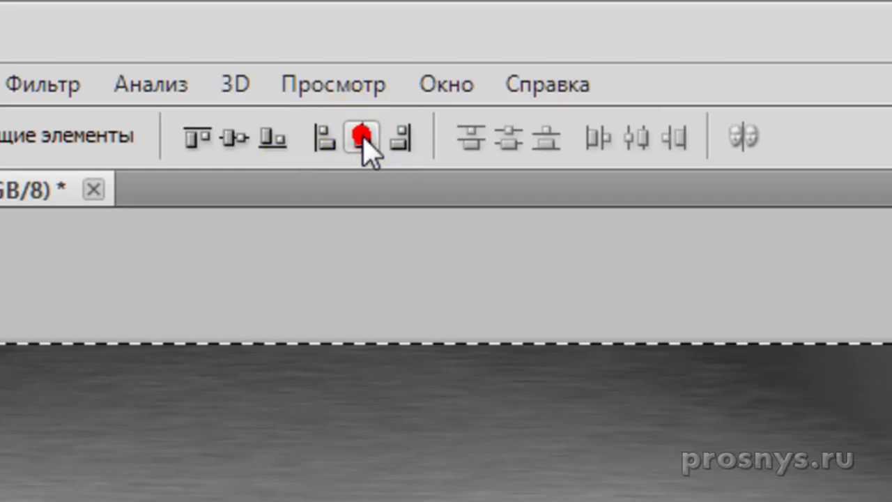
click(230, 142)
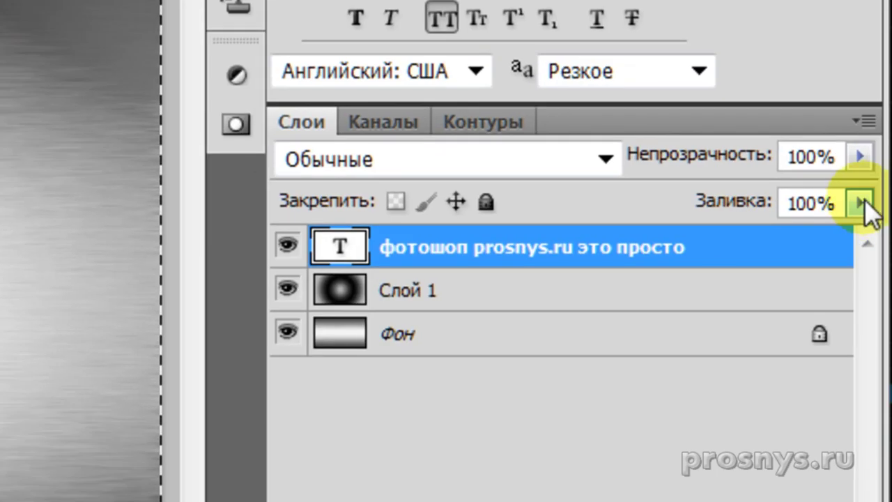
click(875, 230)
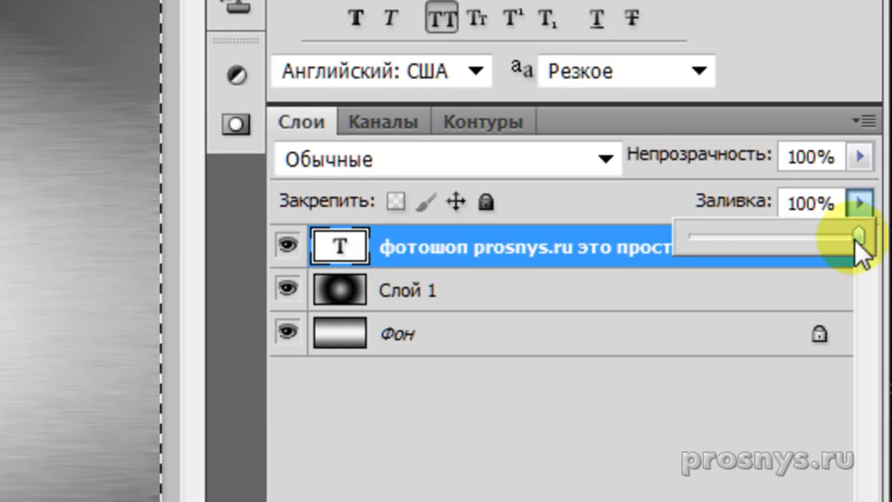
drag(854, 242, 678, 241)
Add a Тиснение (Bevel and Emboss) effect to the text layer: style Внешний скос, depth 200%, direction Вниз, size 10 px
double_click(602, 231)
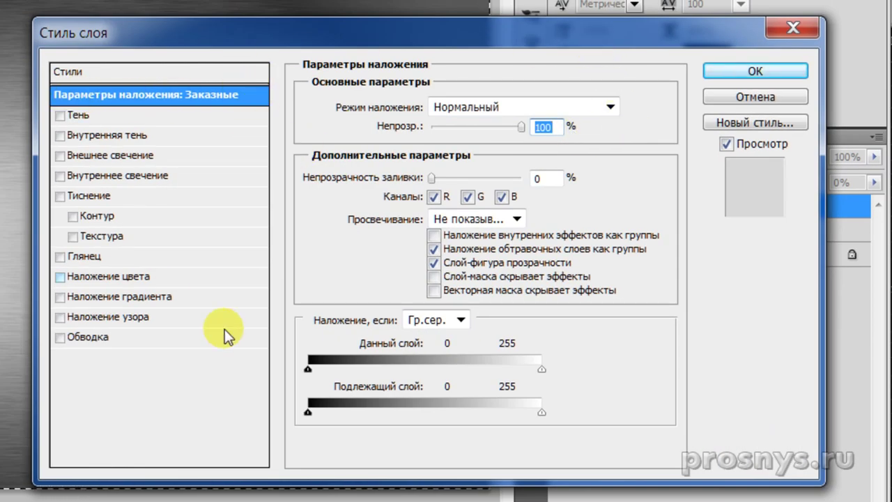
click(90, 197)
click(517, 107)
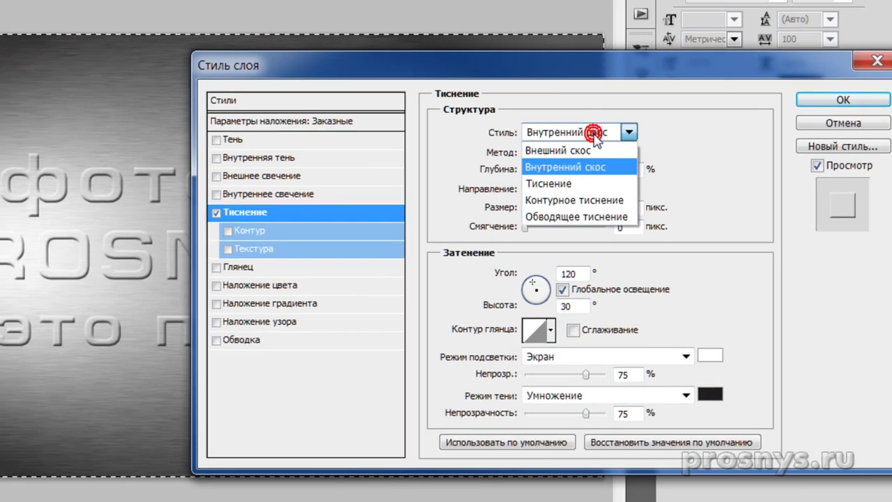
click(466, 124)
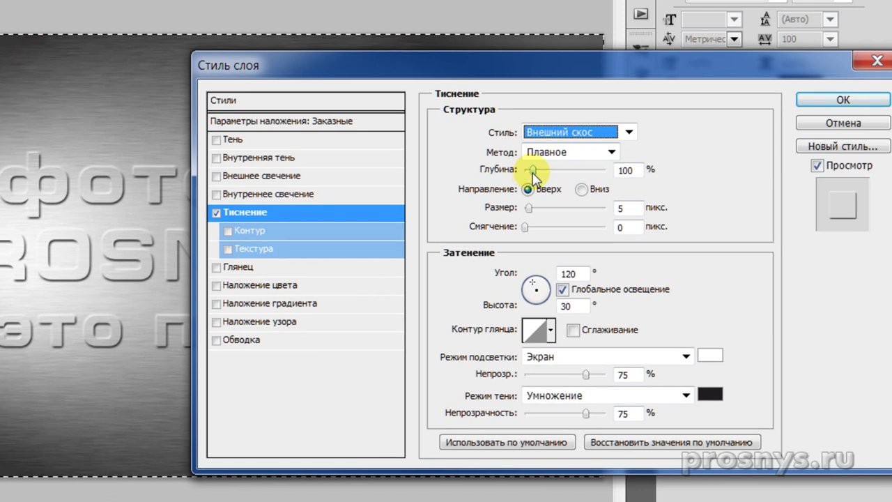
double_click(633, 169)
text(200)
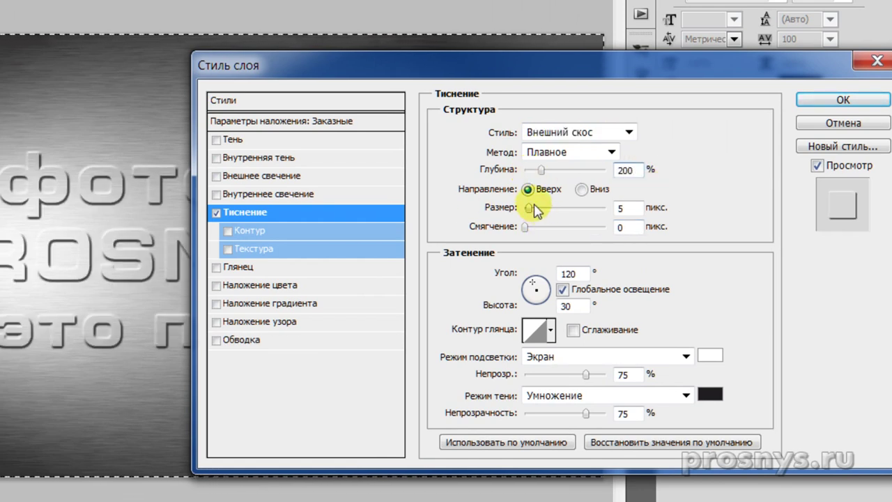
click(582, 189)
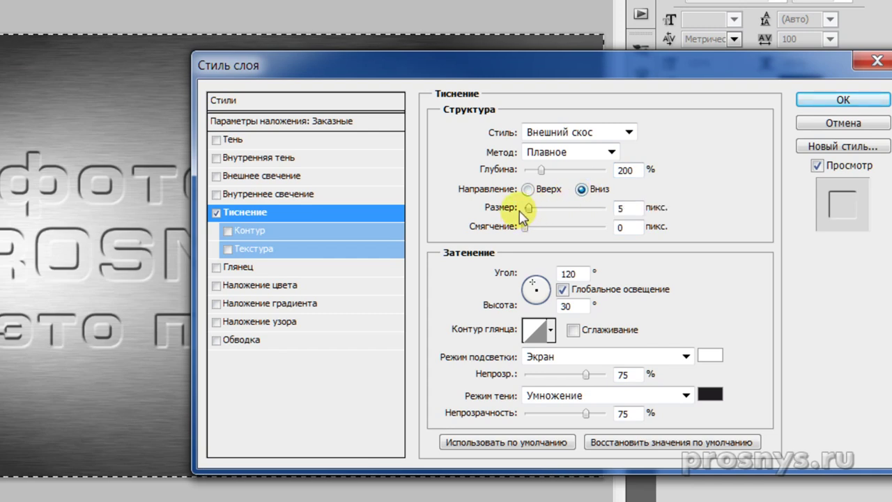
double_click(629, 209)
text(10)
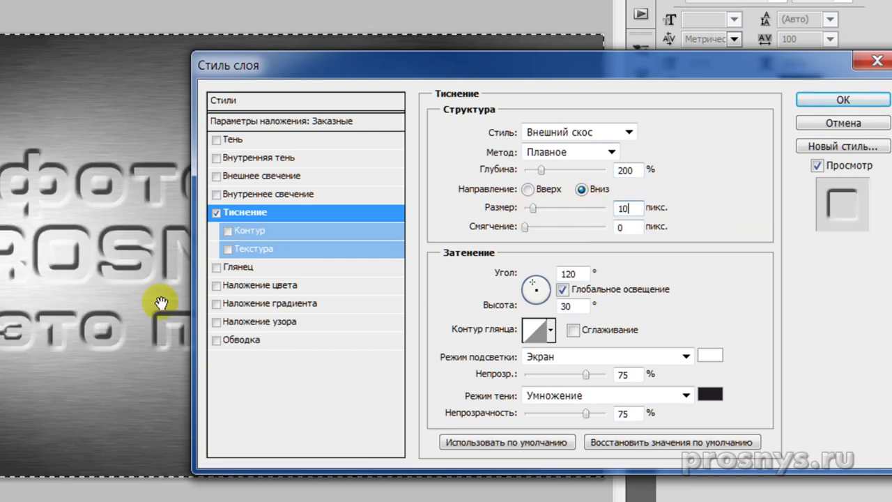
Give the bevel the Кольцо (Ring) gloss contour with anti-aliasing, highlight opacity 100% and shadow opacity 64%
key(ctrl+plus)
key(ctrl+plus)
key(ctrl+plus)
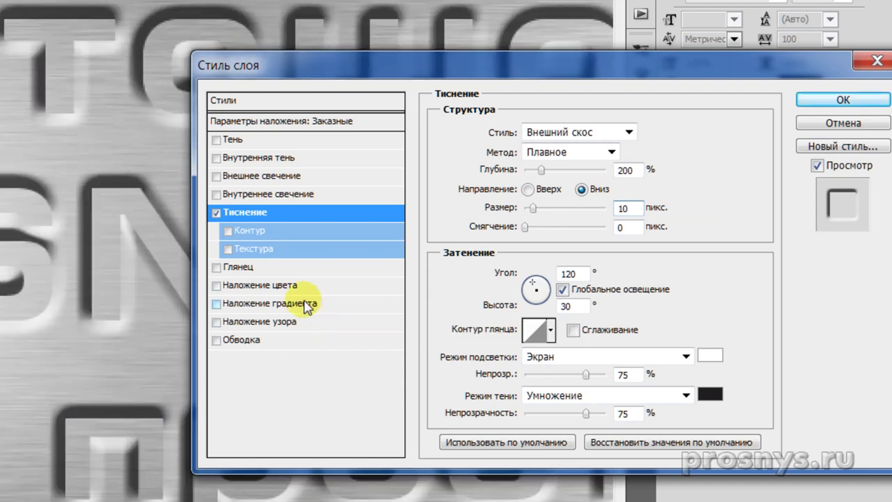
click(550, 330)
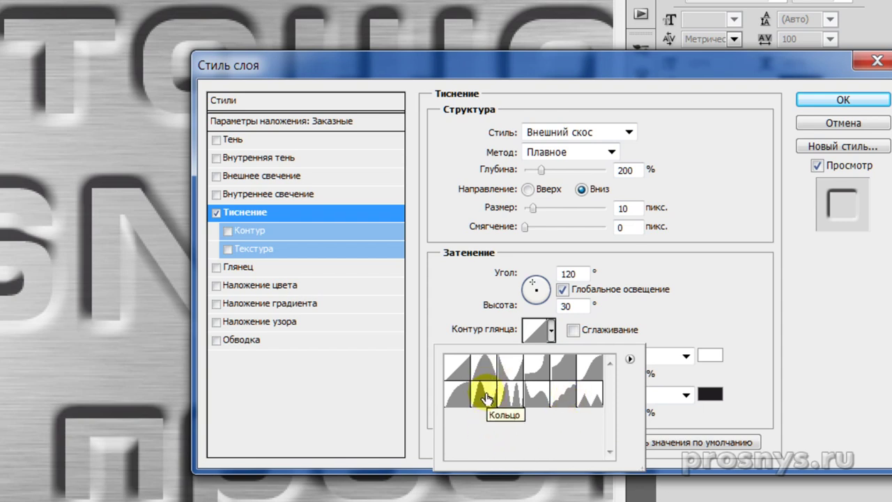
click(629, 360)
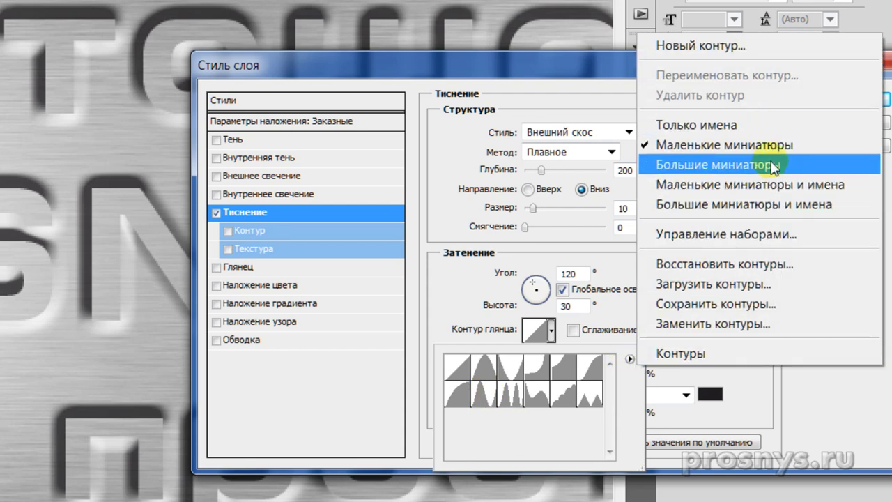
click(772, 185)
drag(612, 393, 610, 421)
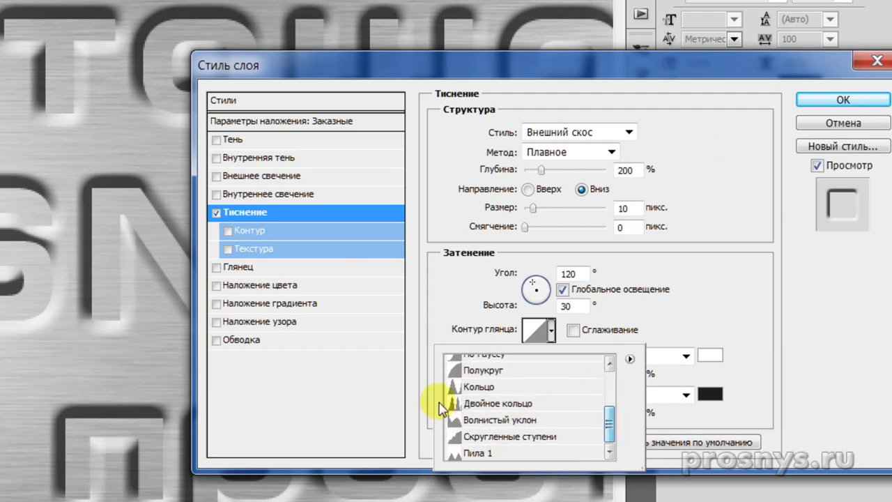
click(480, 386)
click(715, 311)
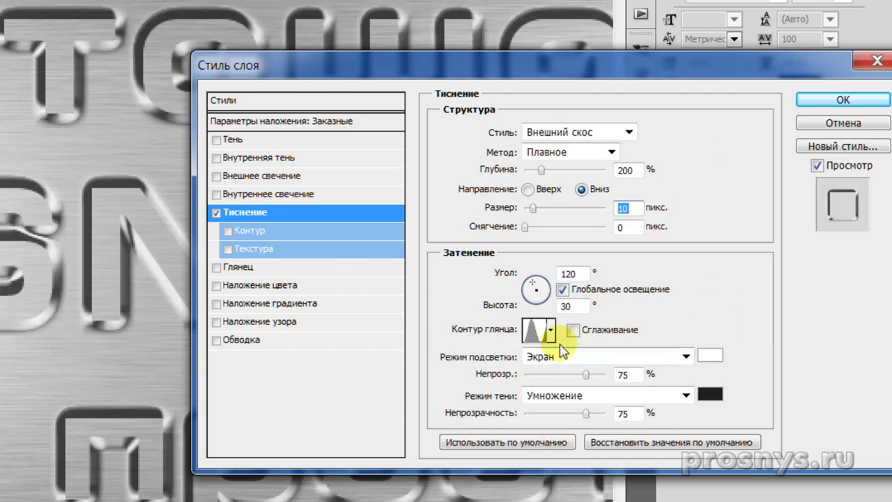
click(573, 330)
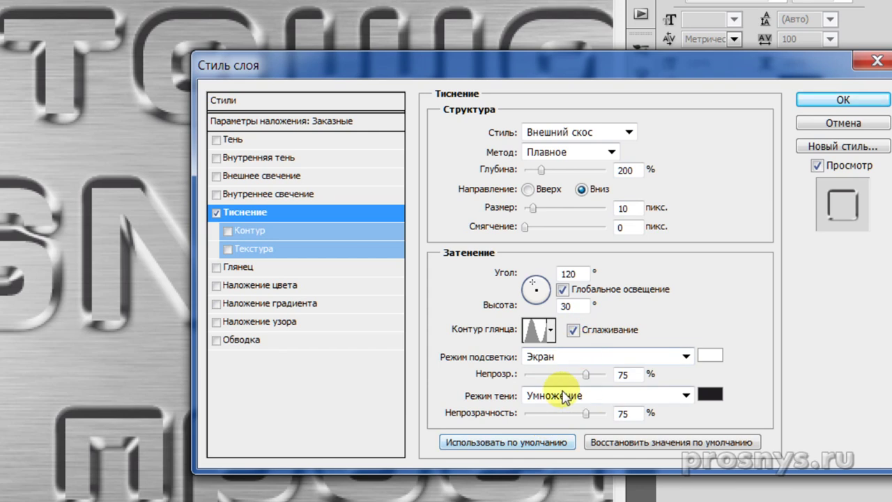
drag(586, 374, 615, 375)
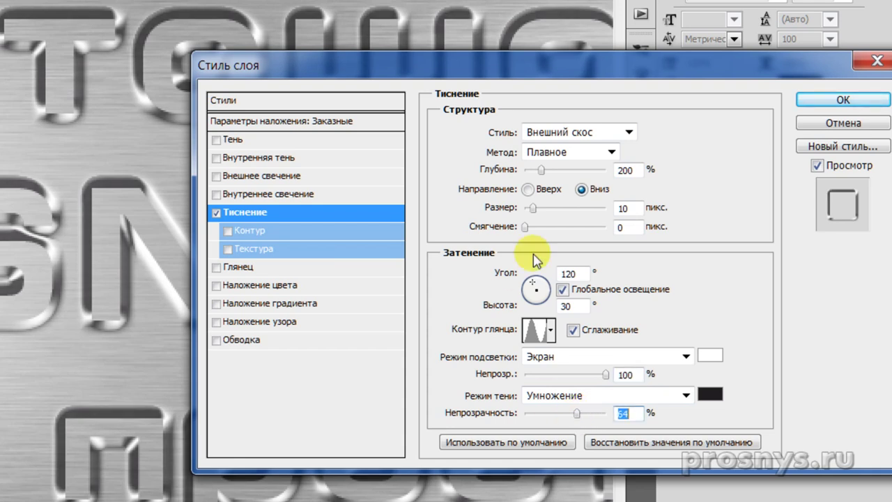
Enable Внутреннее свечение (Inner Glow) on the text layer and add a white Внешнее свечение (Outer Glow) in the Разница blend mode
click(269, 194)
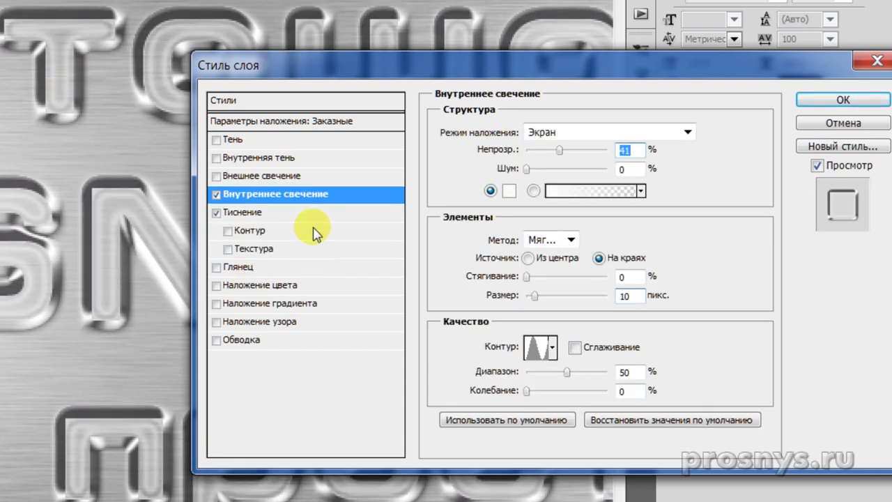
click(251, 175)
click(687, 130)
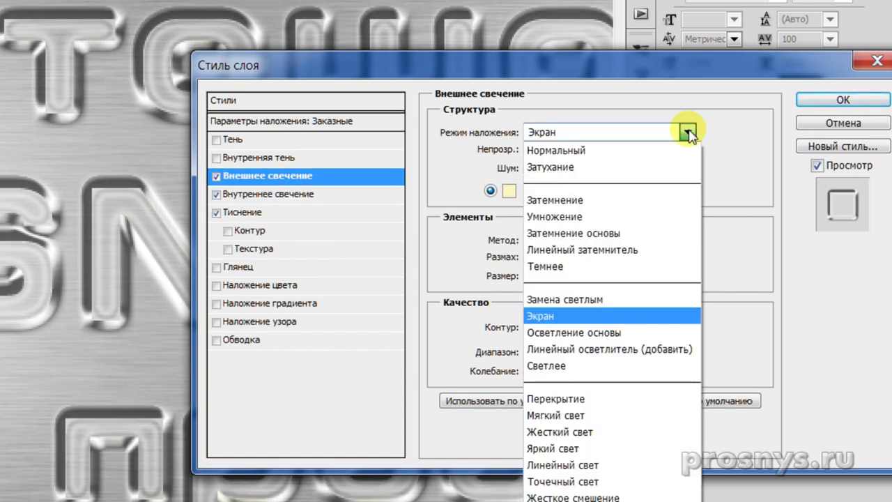
click(558, 501)
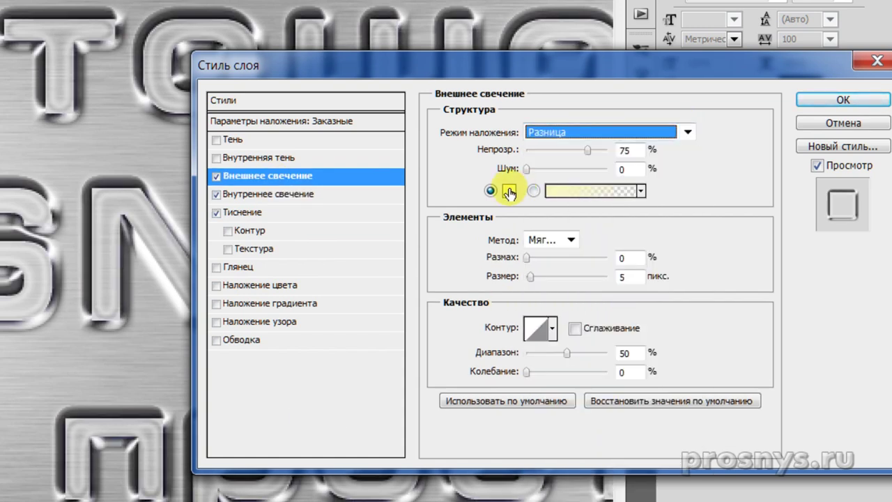
click(509, 191)
click(616, 198)
key(Return)
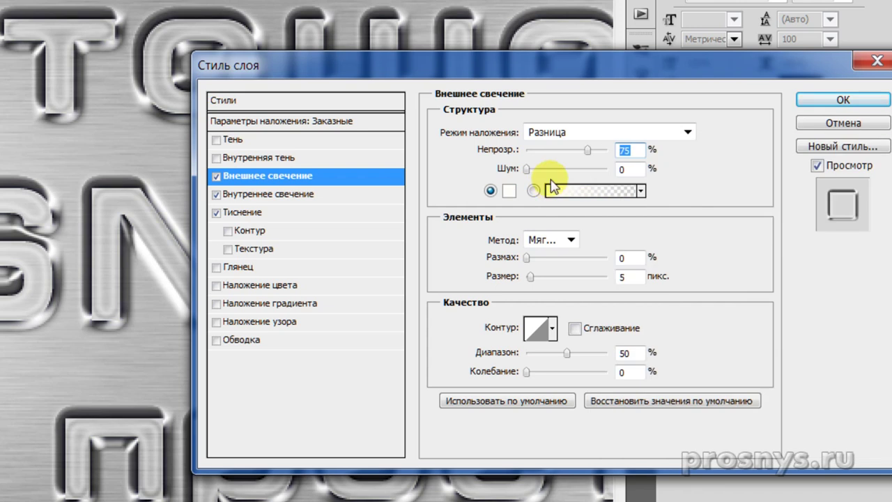
Set the outer glow's opacity to 46%, its size to 10 px and its contour to Двойное кольцо
drag(588, 152, 563, 151)
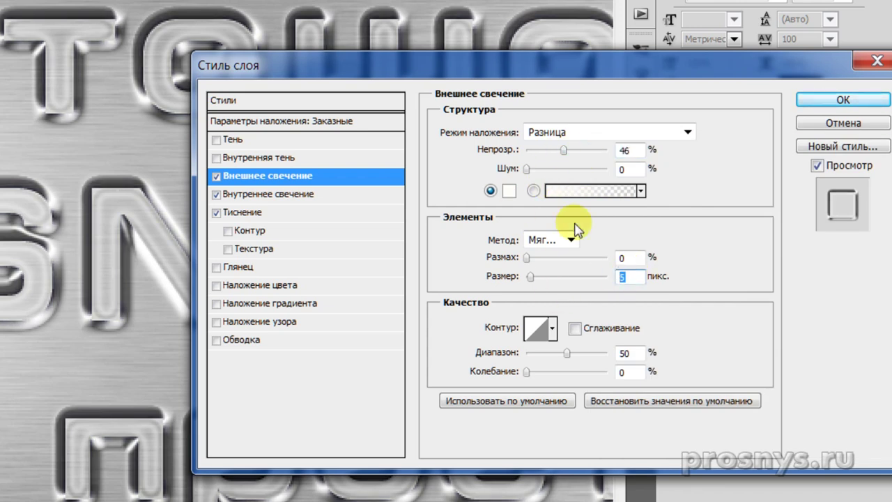
text(10)
click(552, 329)
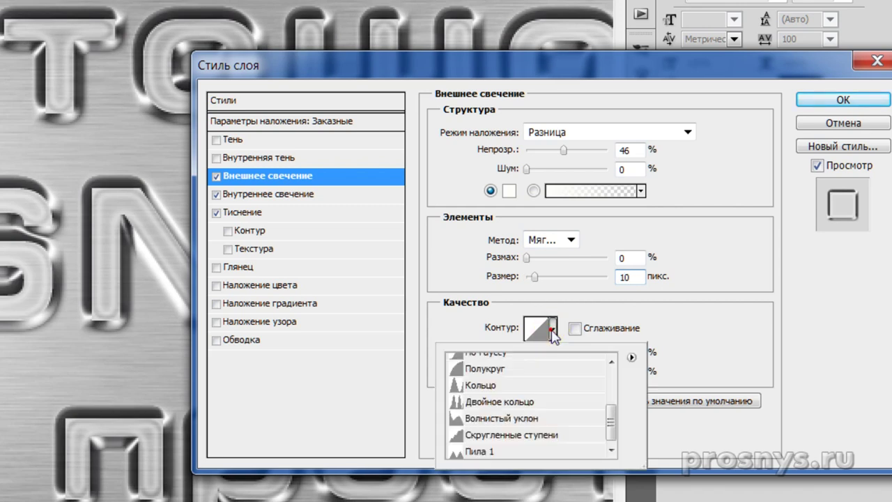
click(503, 404)
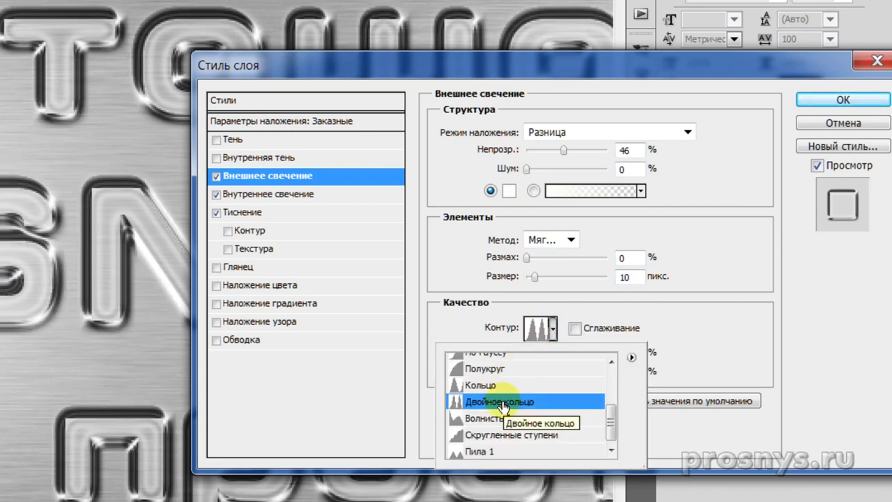
Add a Тень (Drop Shadow) effect with opacity 30%, offset 10 px, spread 50% and size 7 px, and apply the layer style
click(235, 139)
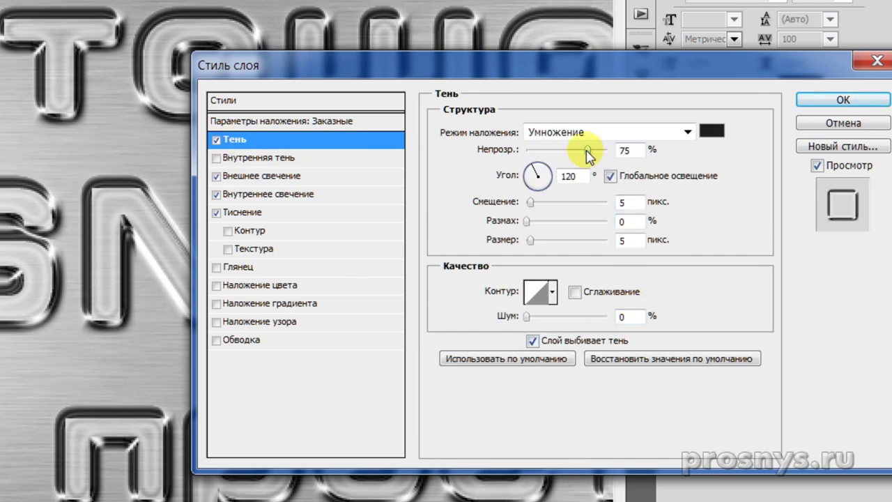
drag(575, 149, 553, 150)
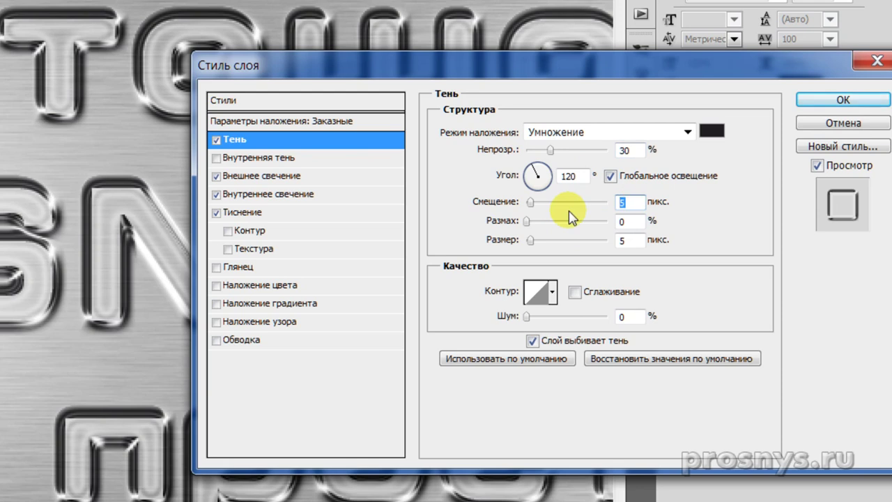
text(10)
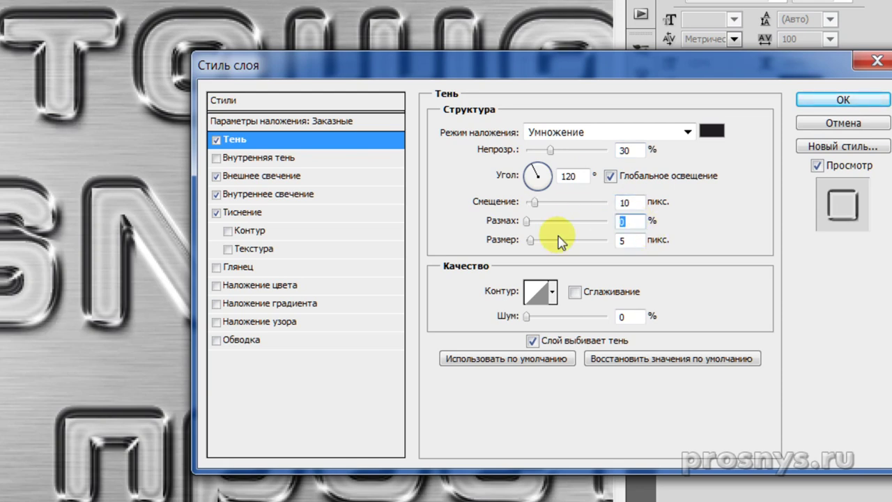
text(50)
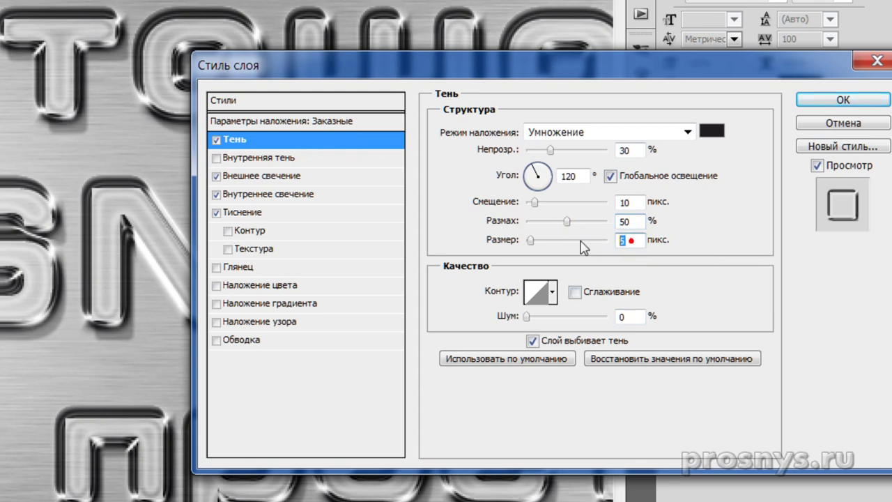
text(7)
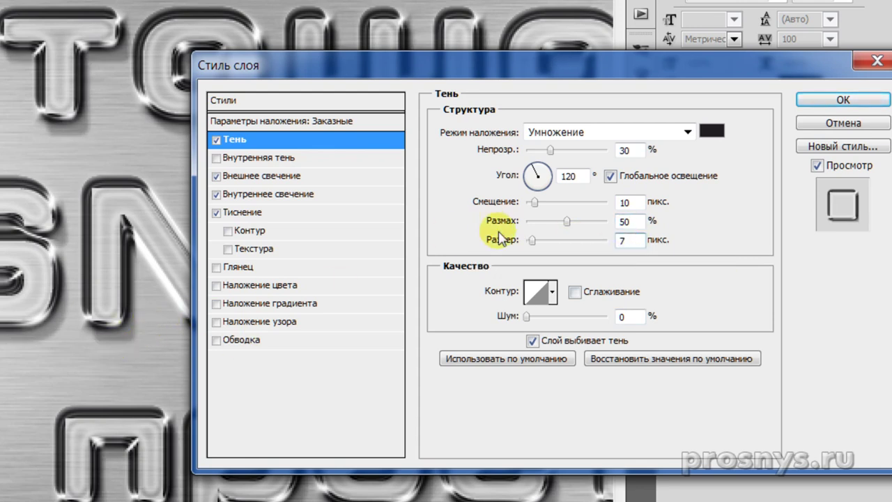
click(832, 100)
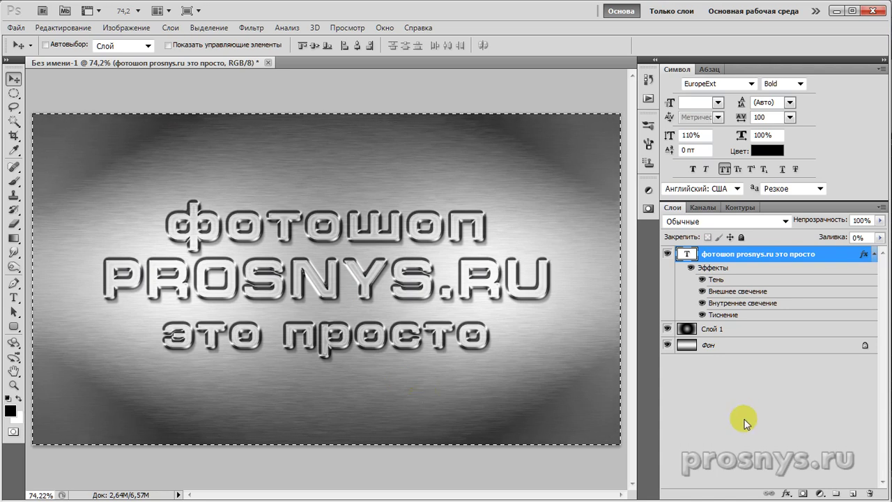
Create a new layer and set the Rounded Rectangle tool to draw paths with a 20 px radius, adding to the path area
click(854, 494)
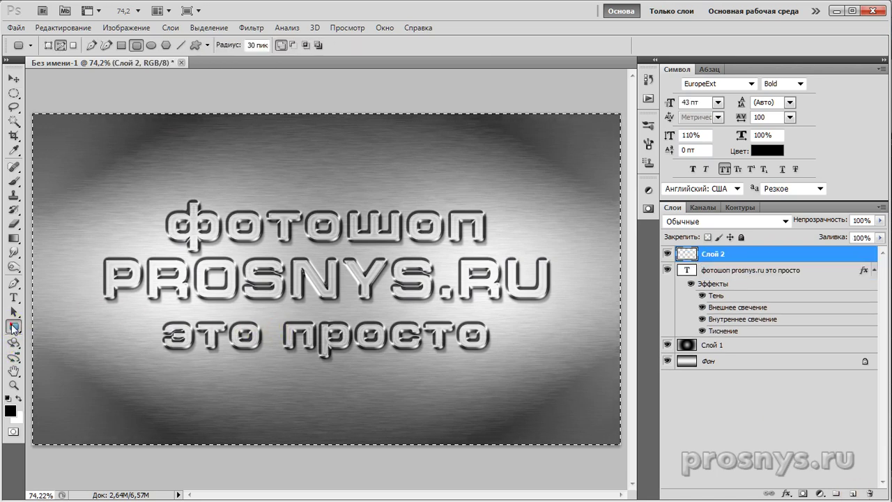
click(13, 326)
click(173, 337)
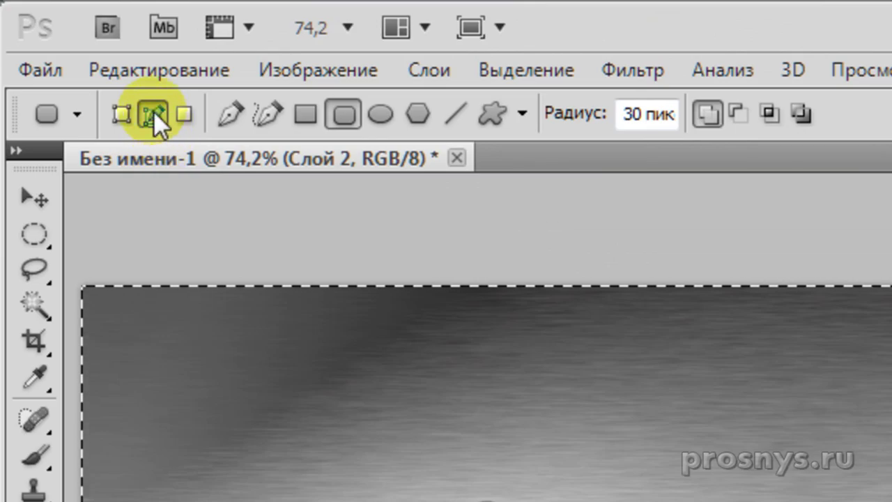
click(153, 110)
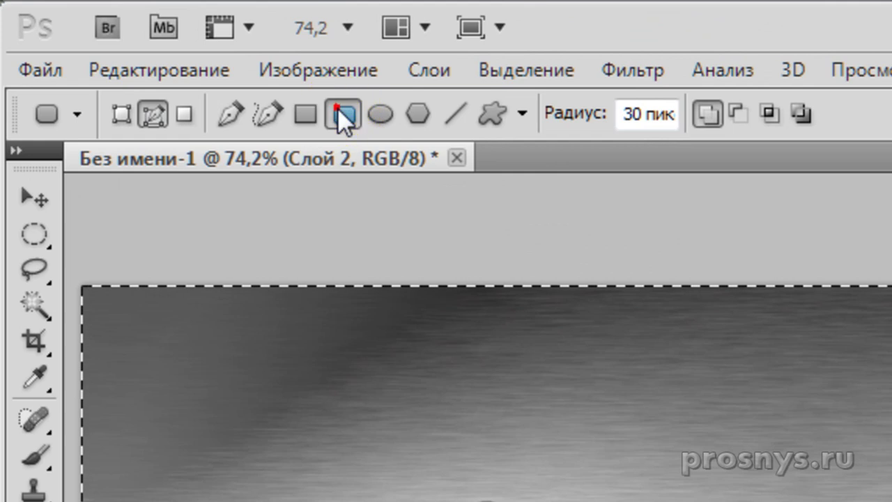
click(631, 113)
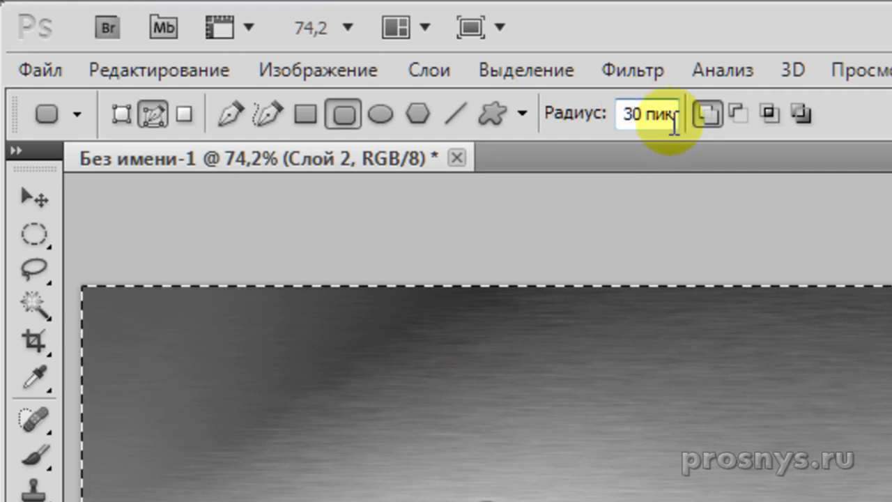
click(620, 112)
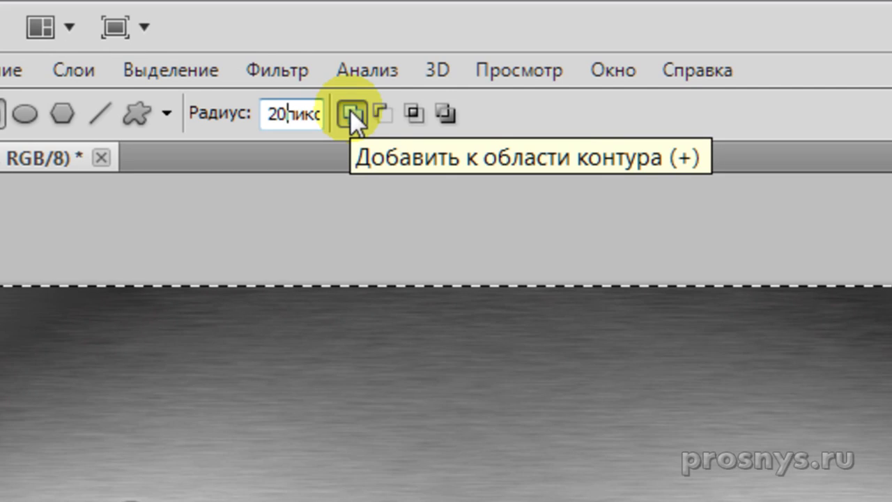
click(351, 113)
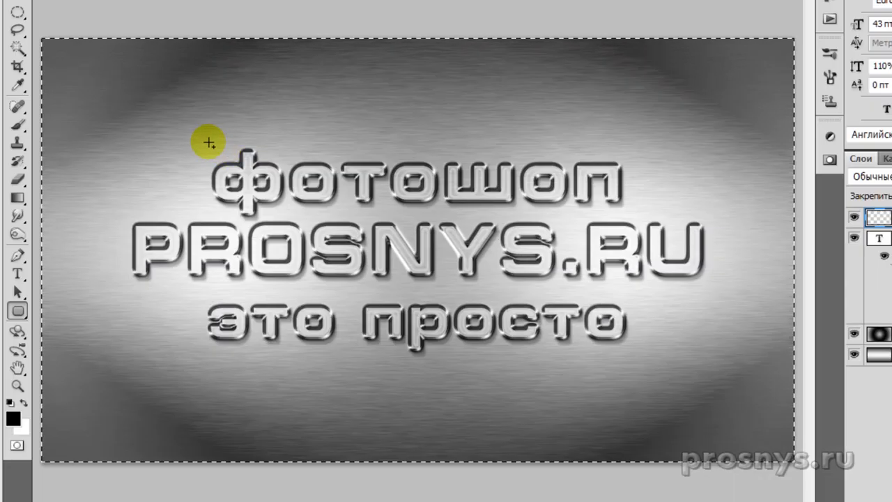
Draw two overlapping rounded-rectangle paths framing the three text lines and convert them into a new anti-aliased selection with 0 px feather
mouse_move(193, 134)
mouse_down()
mouse_move(657, 368)
mouse_move(608, 358)
mouse_move(593, 342)
mouse_move(639, 350)
mouse_move(625, 366)
mouse_move(613, 358)
mouse_move(646, 370)
mouse_up()
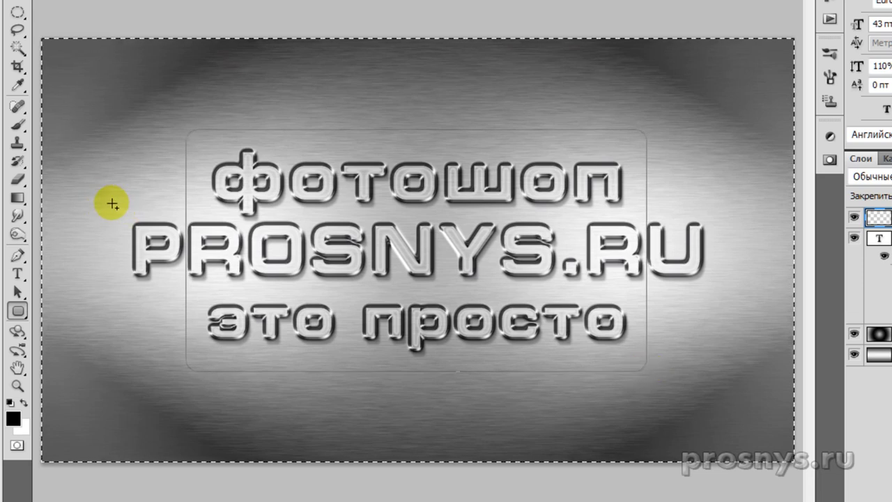
drag(196, 259, 730, 310)
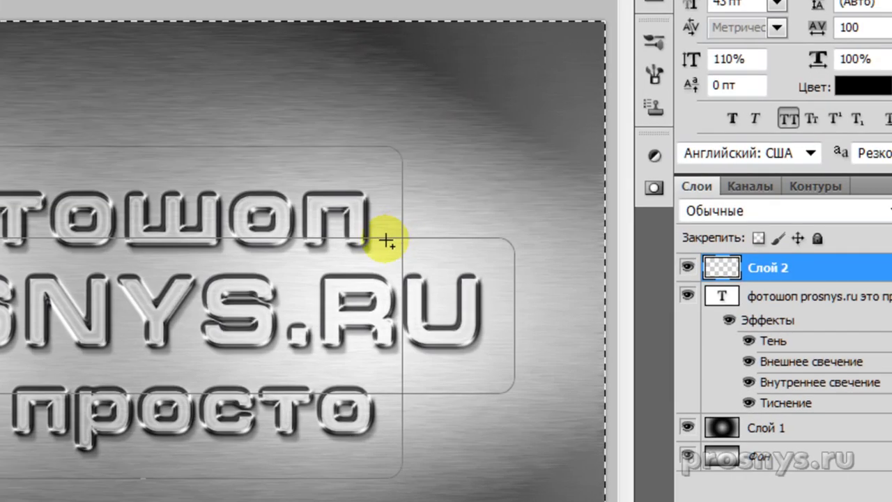
right_click(389, 240)
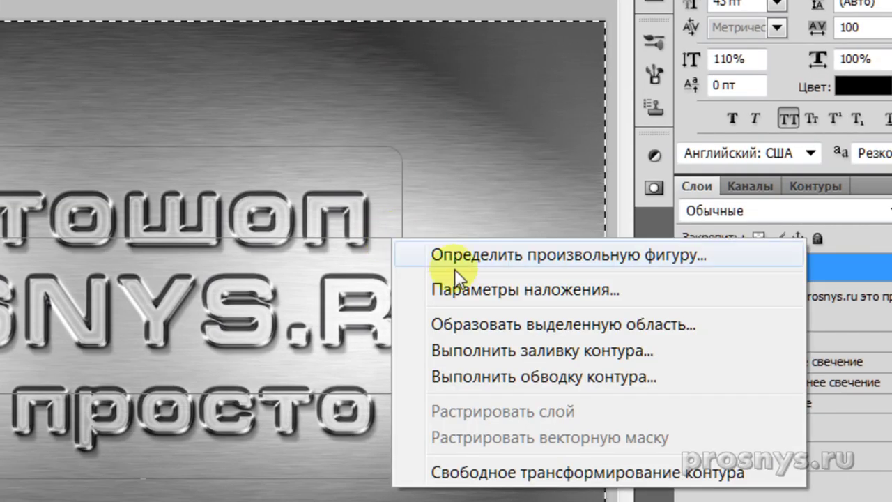
click(536, 328)
click(401, 114)
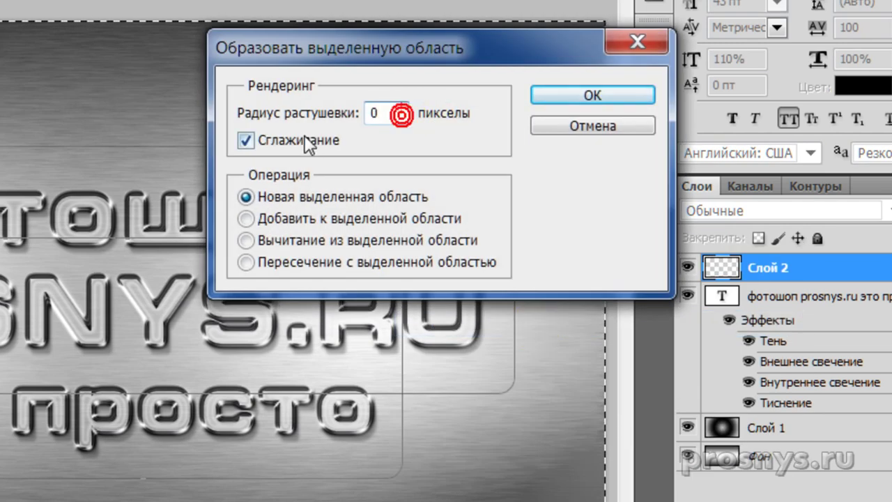
click(603, 99)
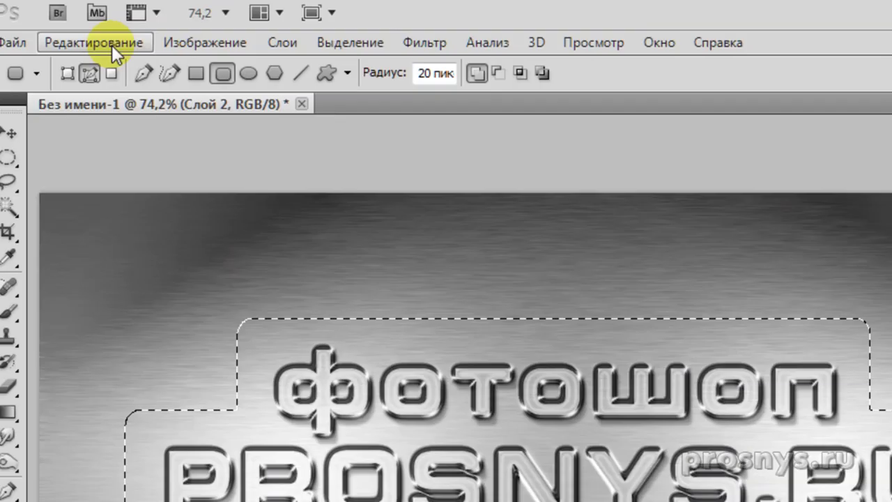
Stroke the frame selection on Слой 2 with a 10 px black line placed outside (Снаружи)
click(115, 44)
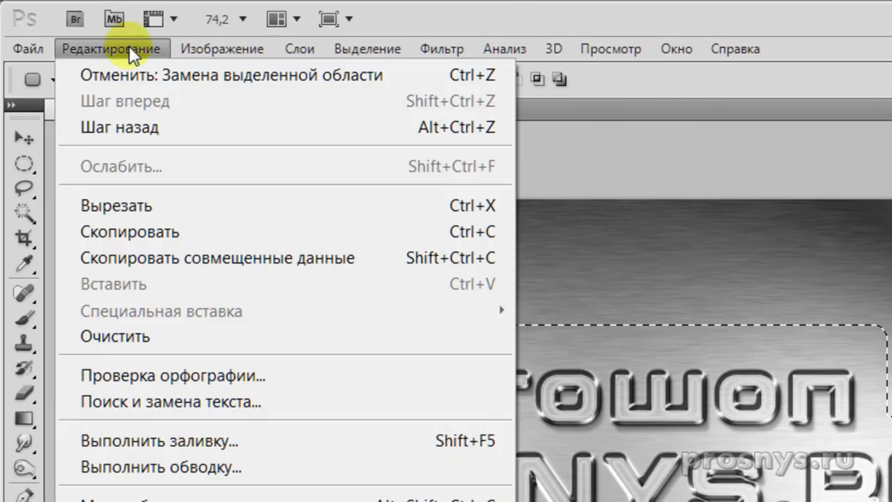
click(234, 465)
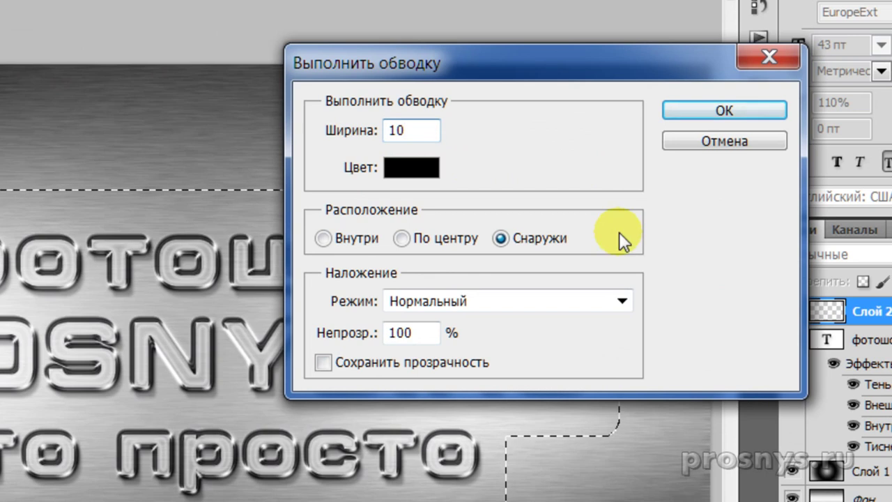
click(537, 239)
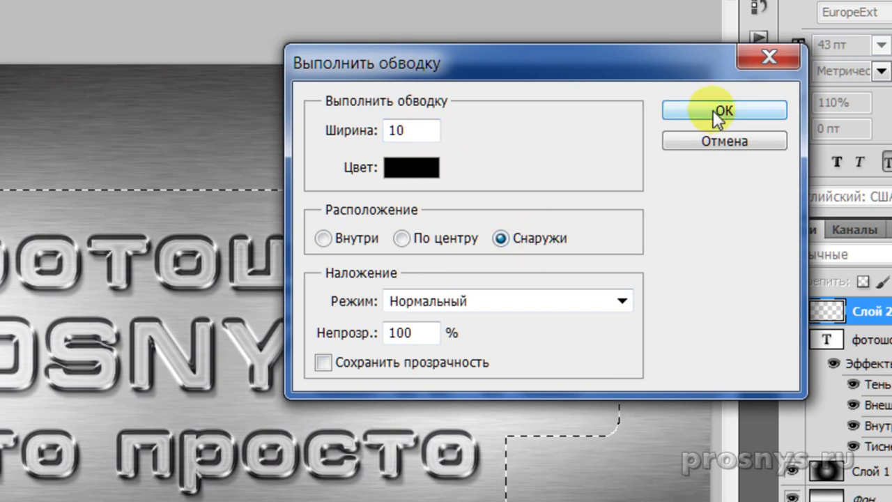
click(712, 109)
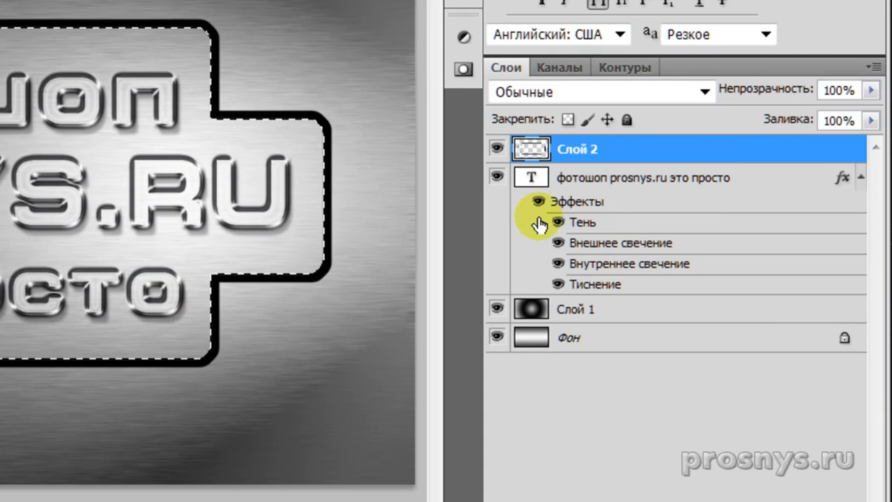
Lower the fill of Слой 2 to 0% and copy the text layer's effects onto it
click(871, 120)
mouse_move(874, 145)
mouse_down()
mouse_move(852, 142)
mouse_move(796, 187)
mouse_up()
click(805, 169)
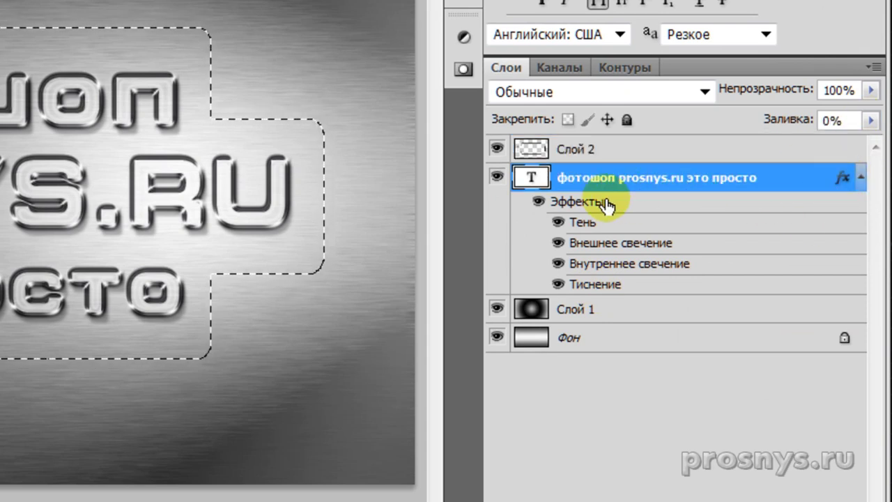
key(alt)
drag(843, 180, 698, 147)
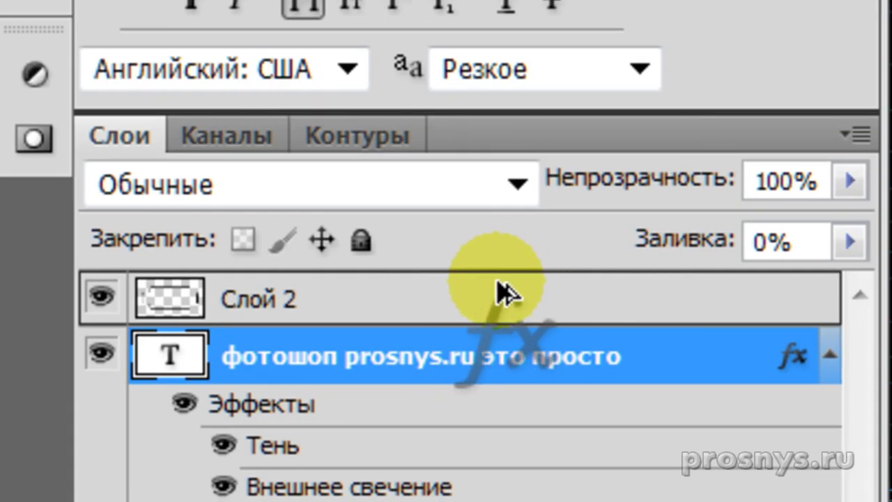
drag(499, 284, 527, 299)
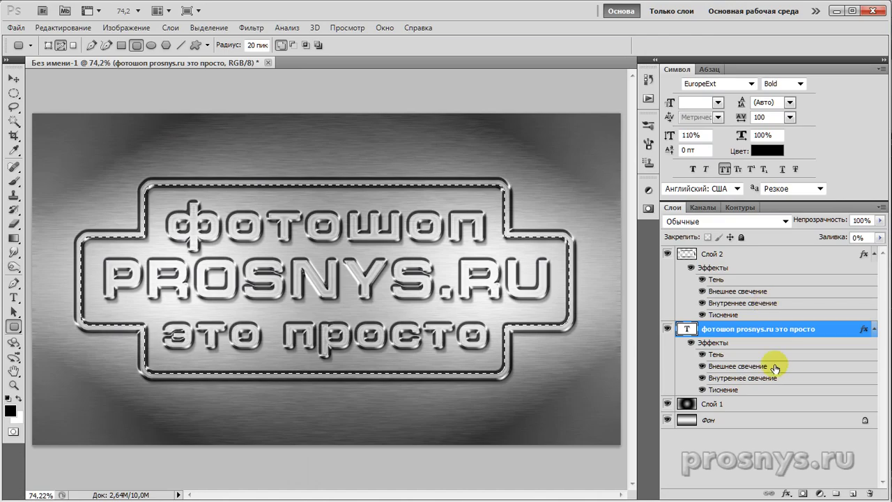
Clear the selection and set the bevel (Тиснение) direction on Слой 2 to up (Вверх)
click(748, 258)
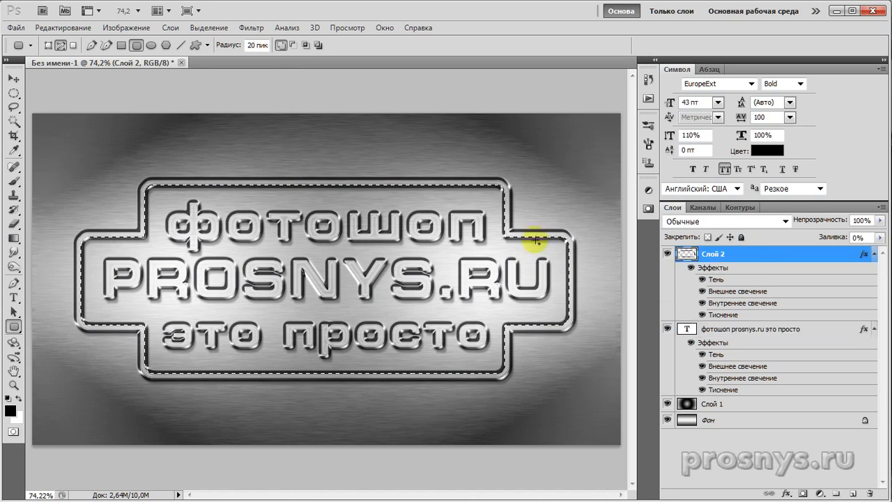
key(ctrl+d)
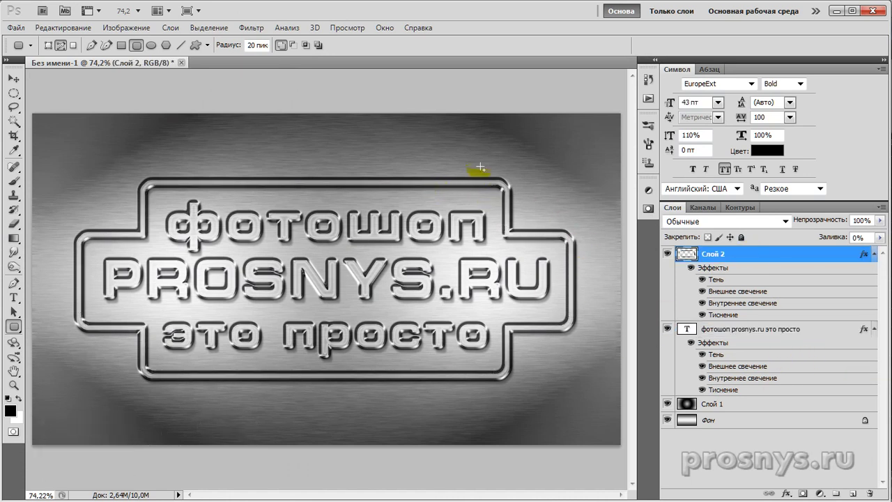
double_click(725, 315)
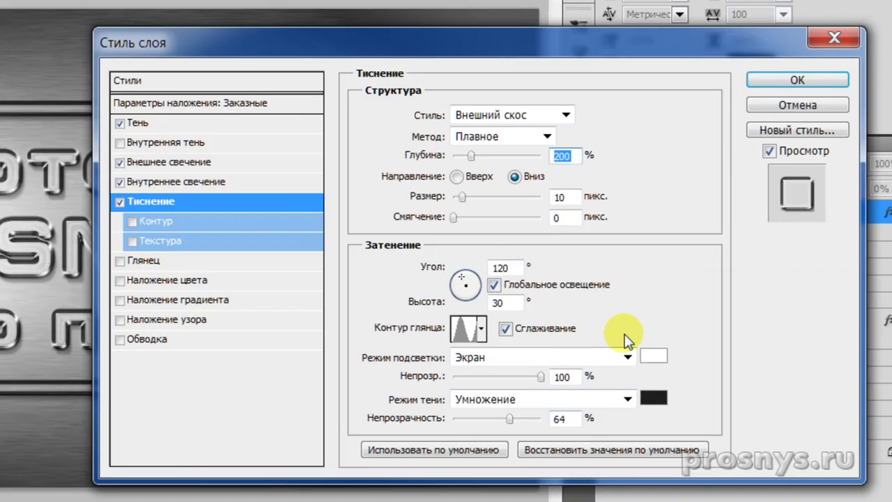
click(436, 168)
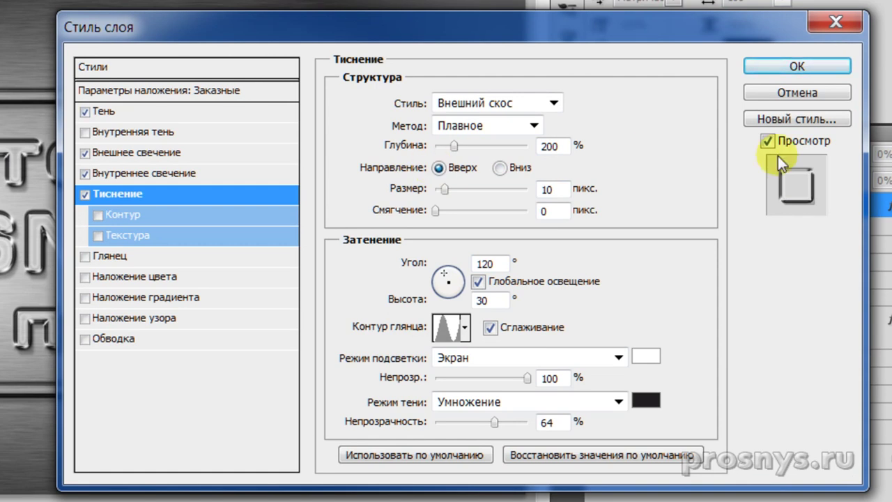
key(Return)
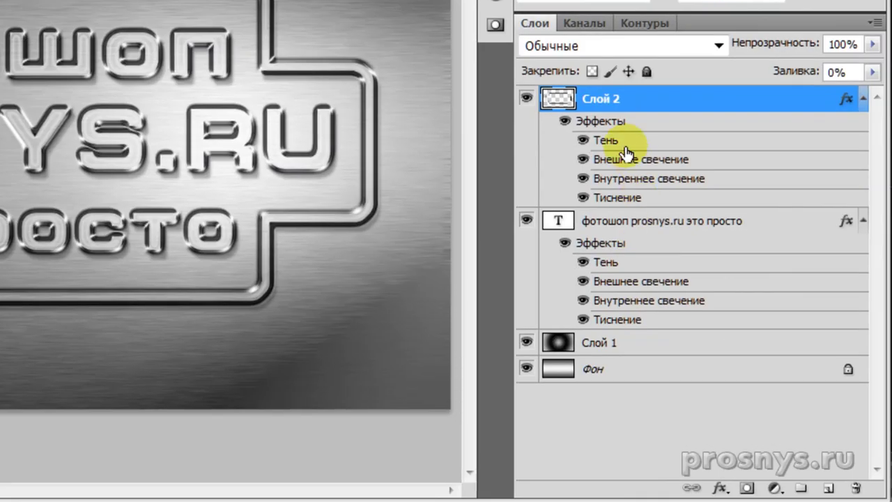
Copy the Фон texture within the combined frame and text outlines to a new layer and move it above all layers
ctrl+click(558, 99)
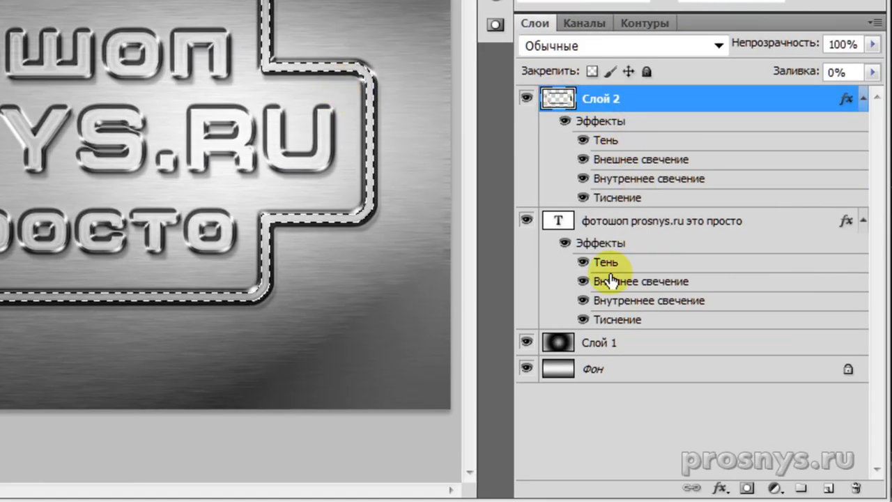
ctrl+shift+click(558, 223)
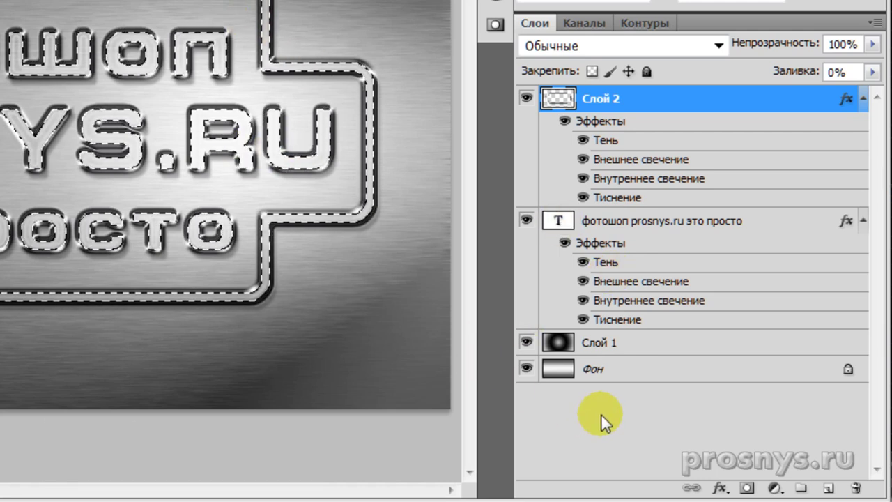
click(622, 373)
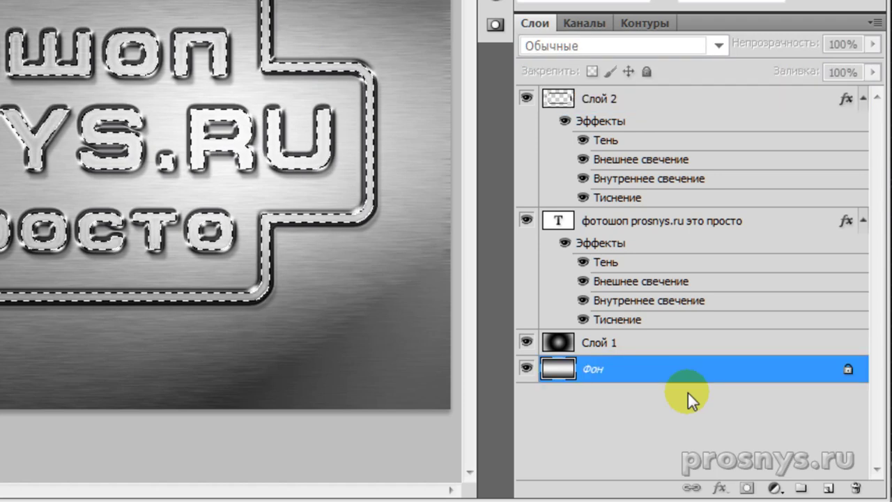
key(ctrl+j)
drag(653, 368, 662, 89)
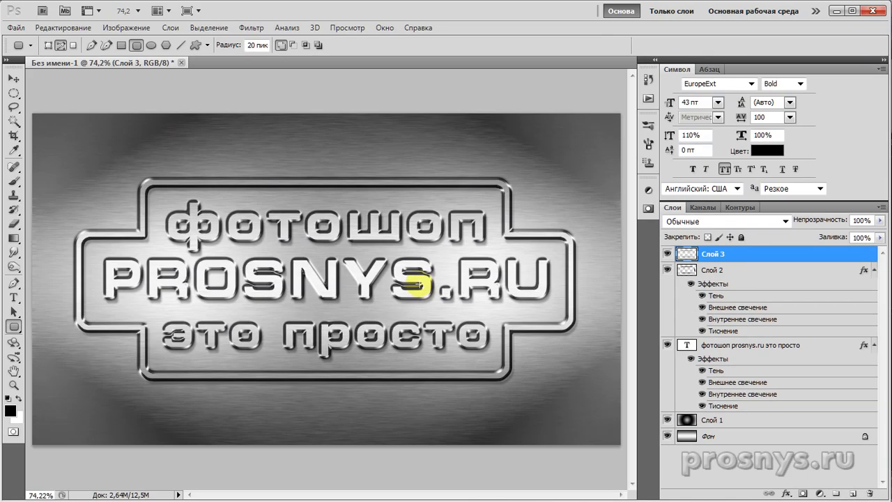
Select the outlines of Слой 3 and add monochromatic Gaussian noise (По Гауссу) inside them, stronger than the preset 9,51%
key(ctrl+plus)
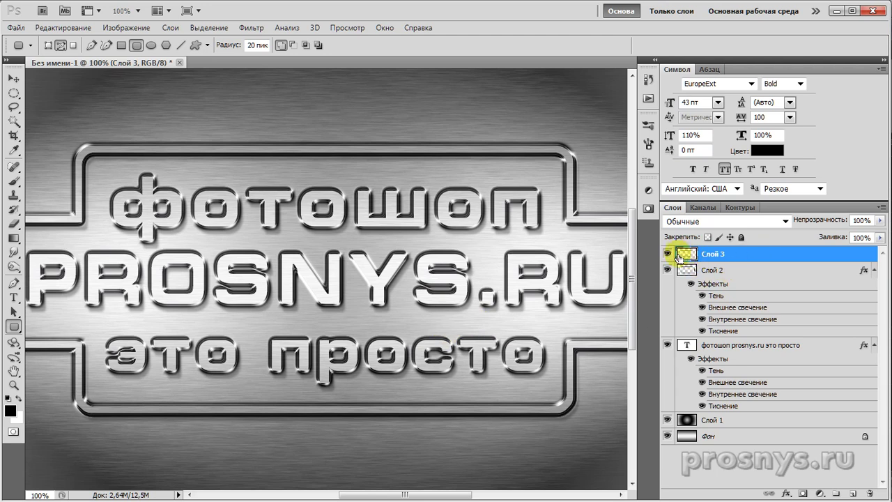
ctrl+click(686, 256)
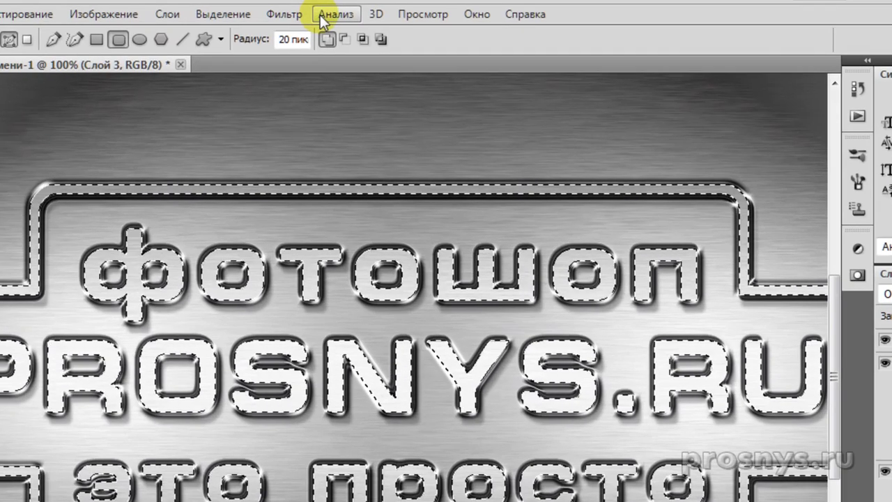
click(283, 14)
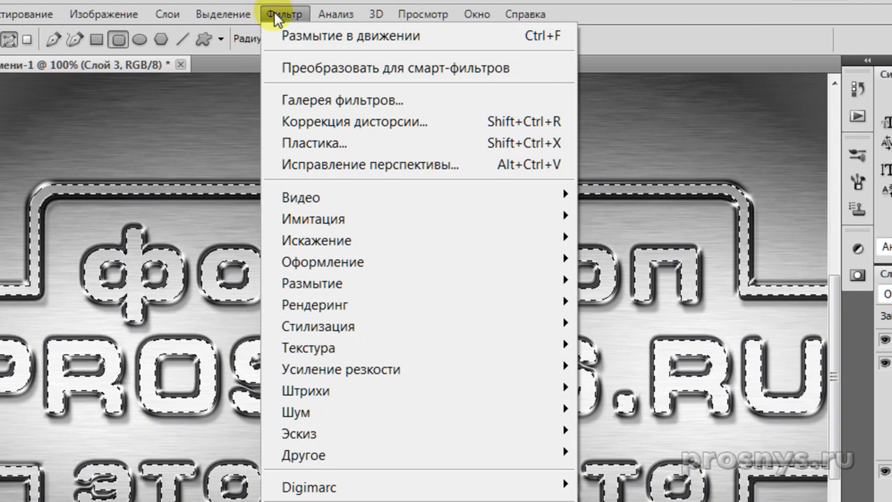
mouse_move(335, 412)
click(623, 404)
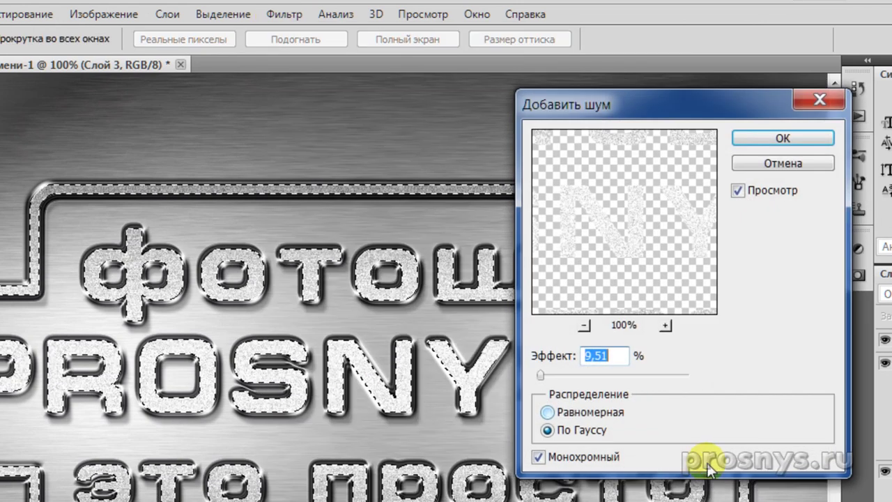
drag(542, 375, 548, 381)
click(765, 142)
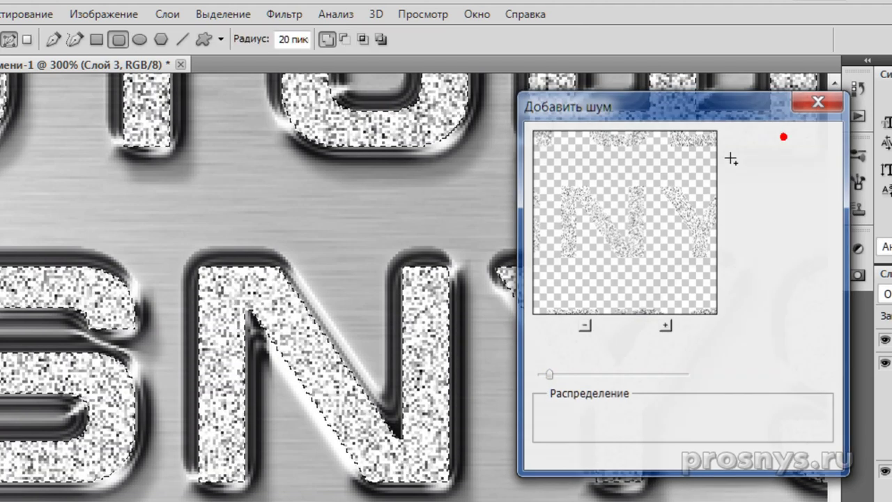
Apply Motion Blur to the noise on Слой 3 to form a horizontal brushed-metal grain, and clear the selection
click(292, 14)
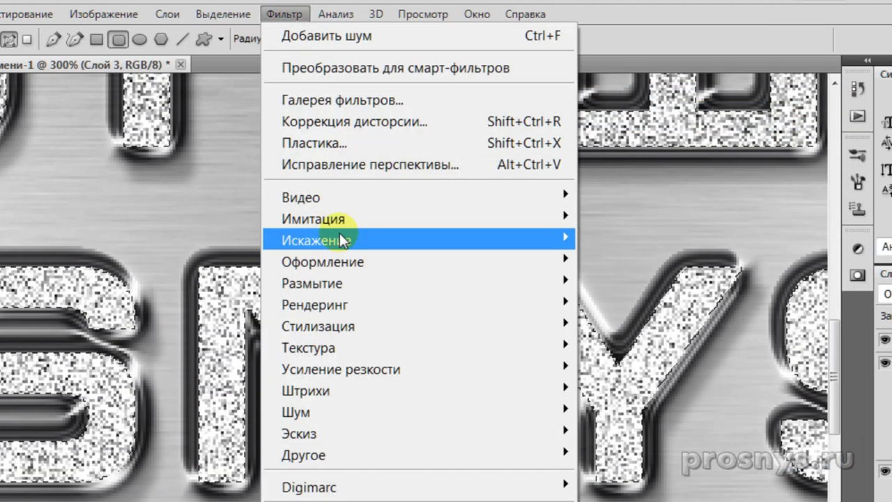
mouse_move(365, 283)
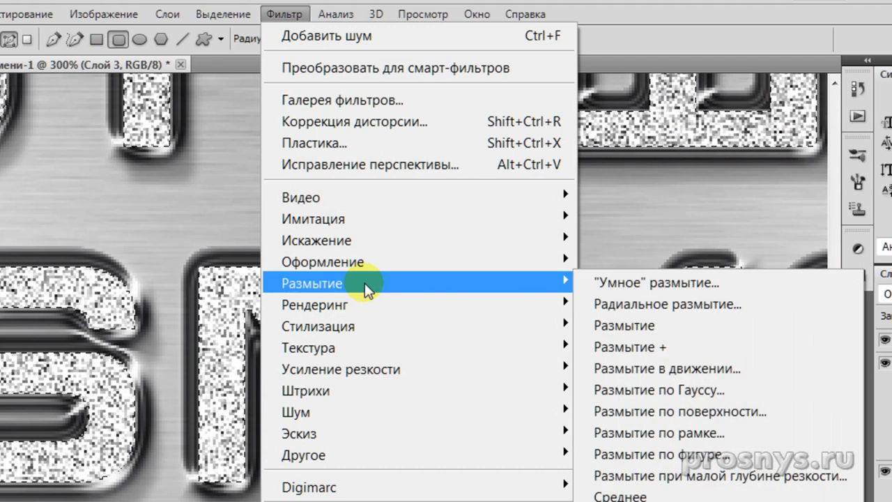
click(737, 369)
drag(554, 433, 544, 433)
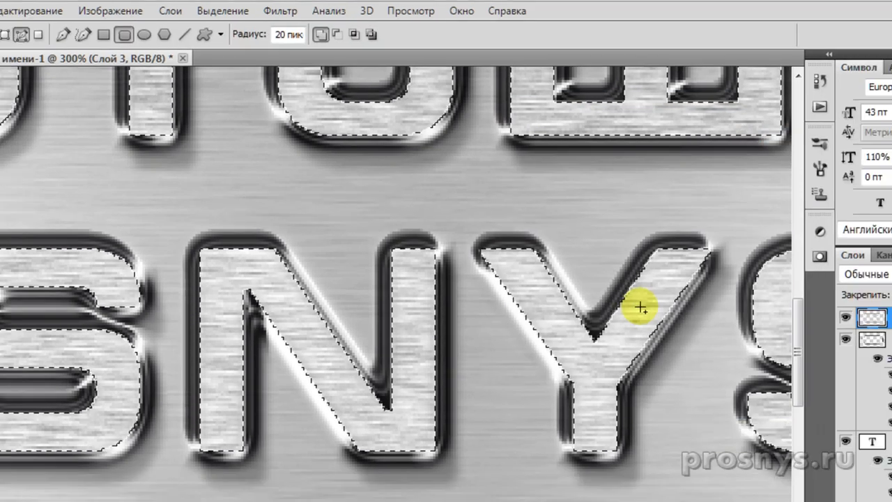
key(ctrl+0)
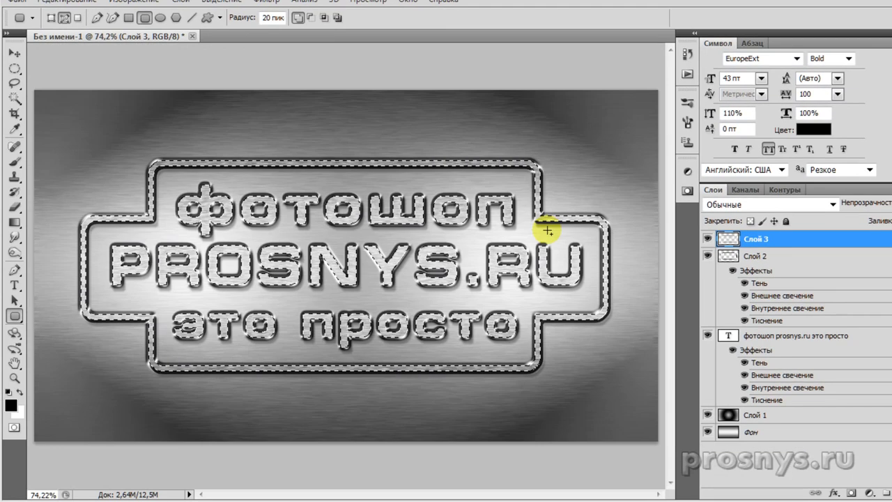
key(ctrl+d)
key(ctrl+1)
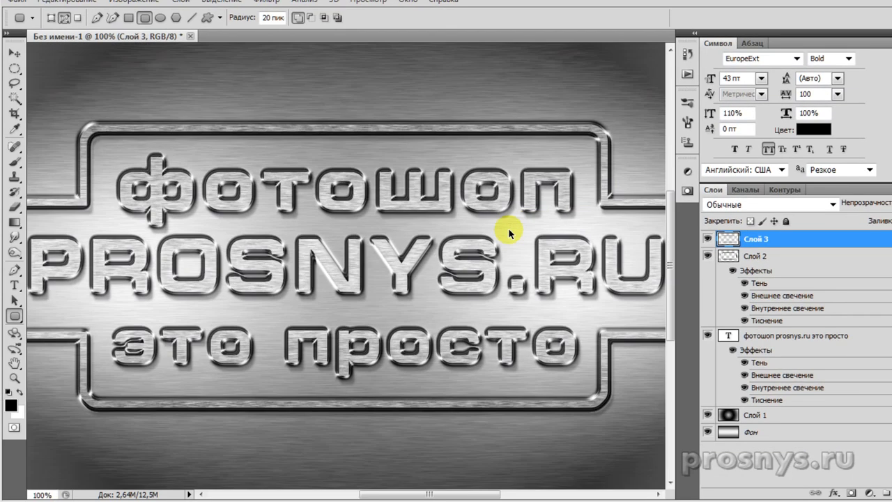
key(ctrl+minus)
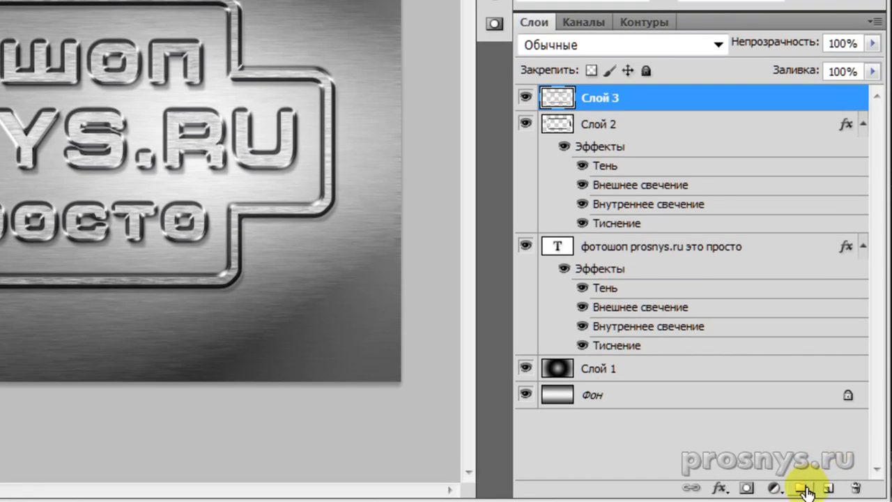
Create a new layer above Слой 3 and mask it with the text and frame outlines from Слой 3
click(890, 492)
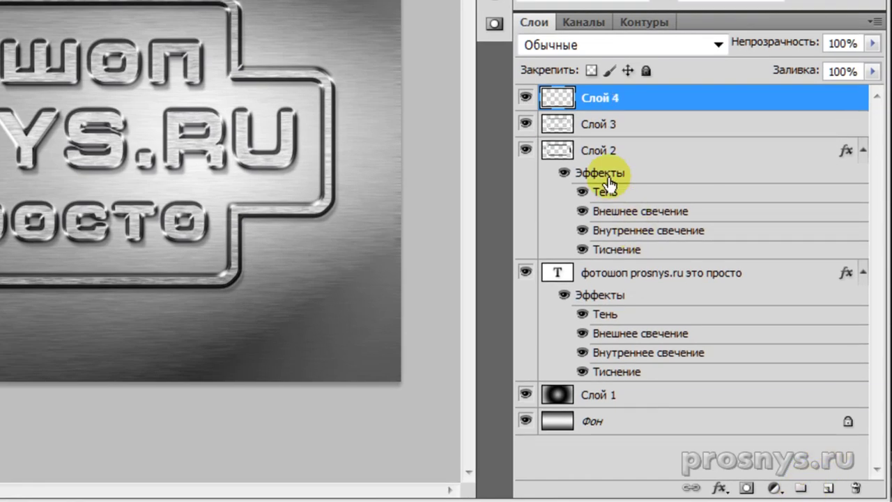
ctrl+click(557, 127)
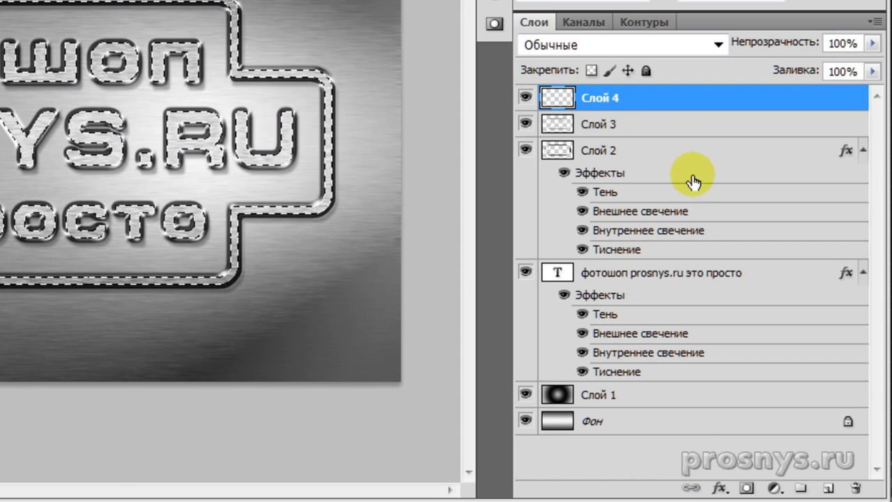
click(745, 486)
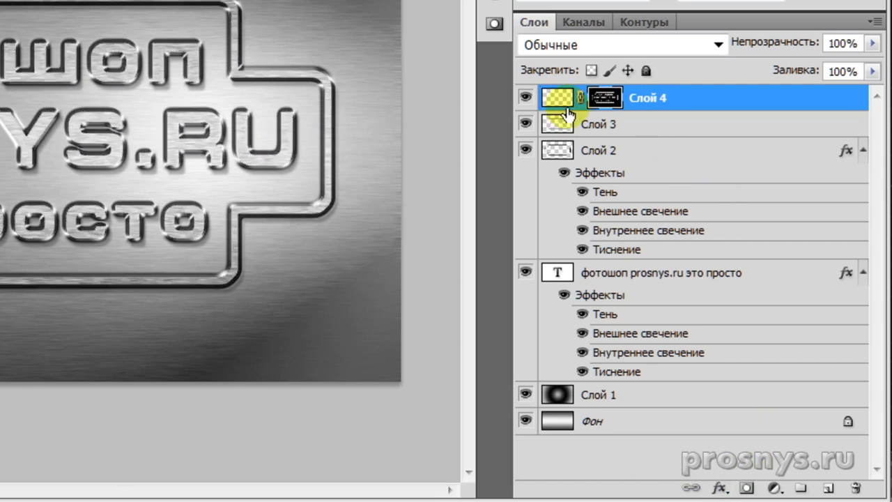
Target the image content of Слой 4 and set up a white Brush of 257 px with 0% hardness
click(552, 100)
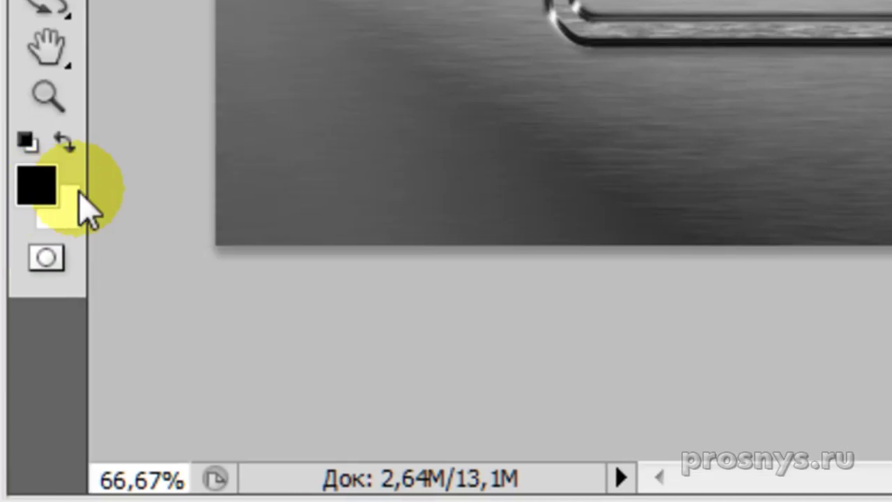
key(x)
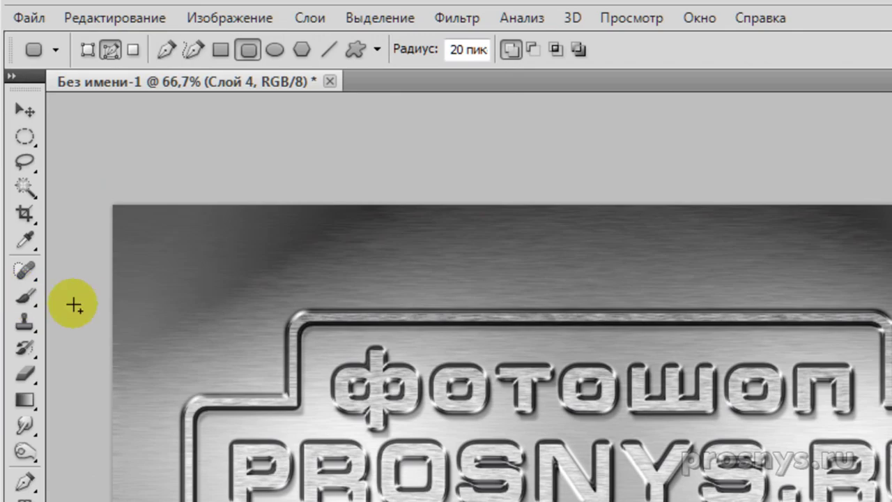
click(27, 296)
click(90, 47)
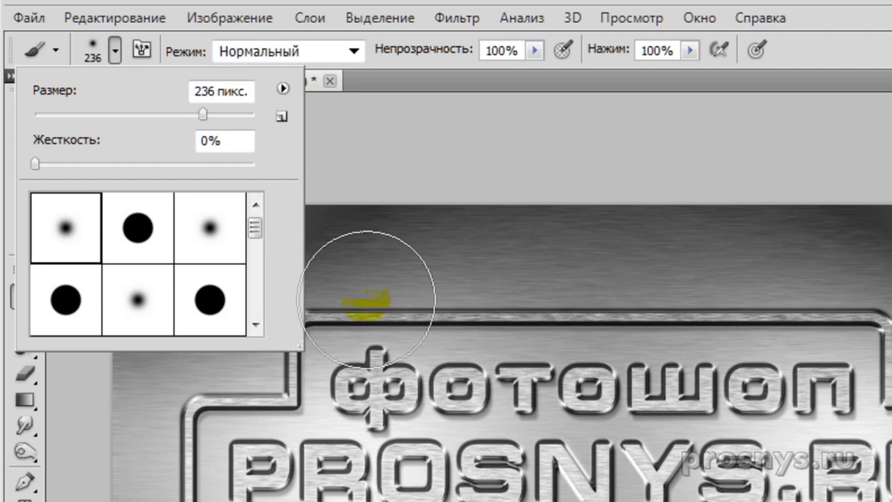
click(425, 317)
mouse_move(205, 113)
mouse_down()
mouse_move(169, 113)
mouse_move(204, 114)
mouse_up()
click(298, 312)
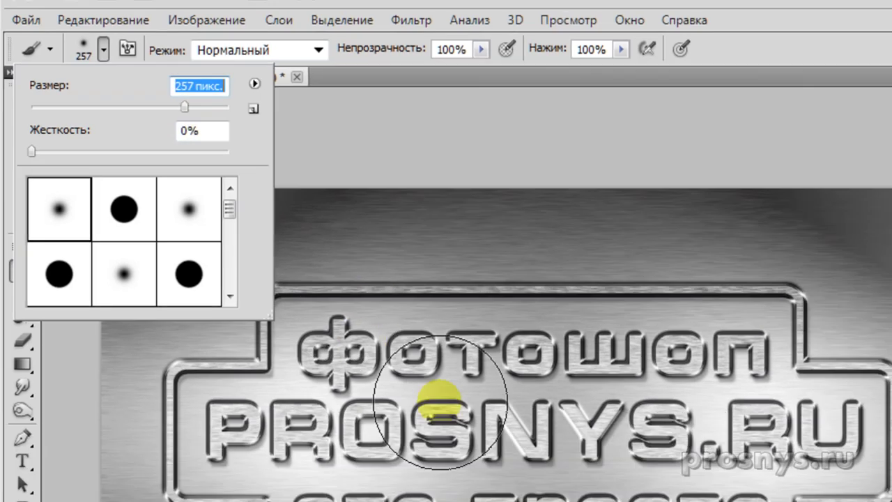
click(146, 123)
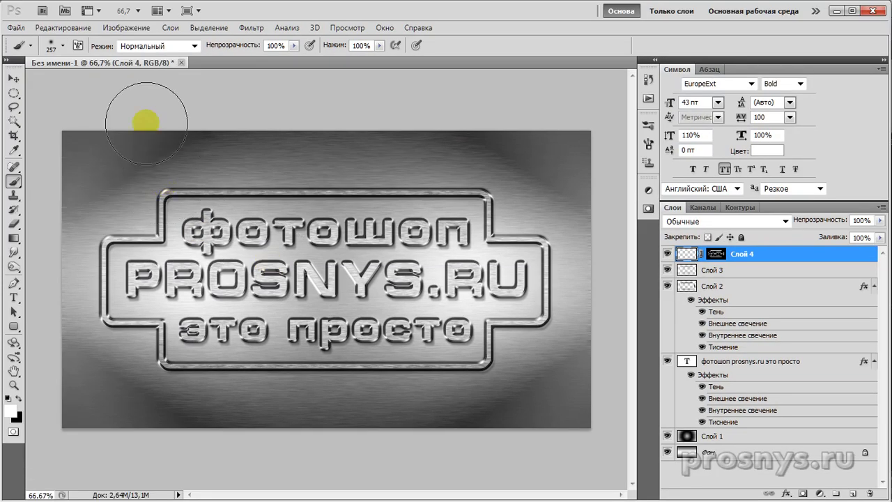
Paint soft white highlight spots at scattered places over the lettering and frame on Слой 4
click(154, 174)
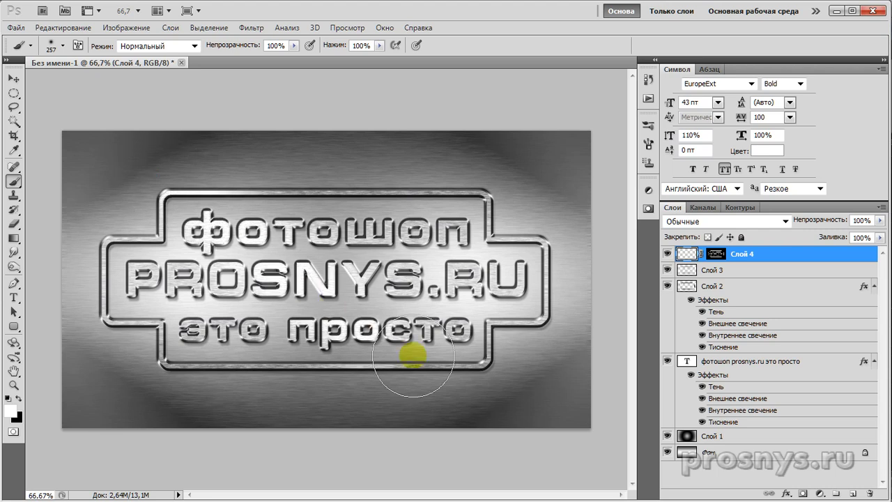
click(483, 172)
click(136, 348)
click(91, 335)
click(218, 461)
click(318, 301)
Lower the opacity of Слой 4 to 60% and inspect the whole image with the panels hidden
click(855, 238)
click(880, 220)
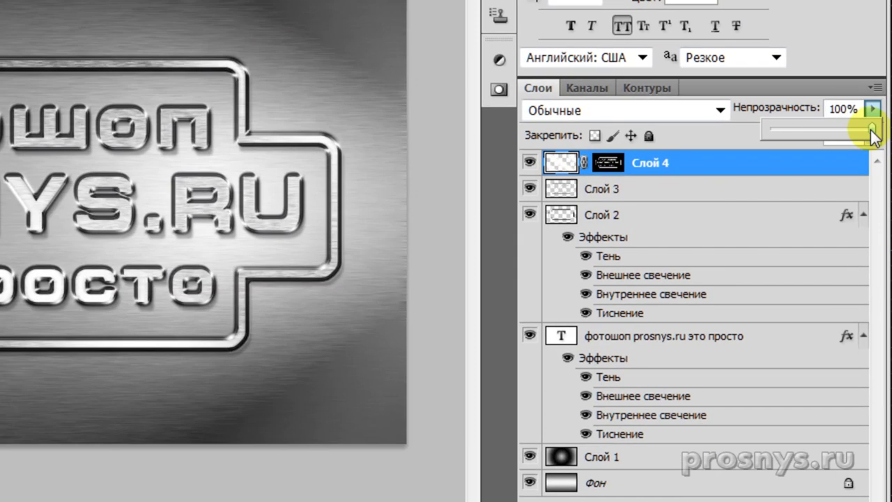
drag(874, 132, 831, 156)
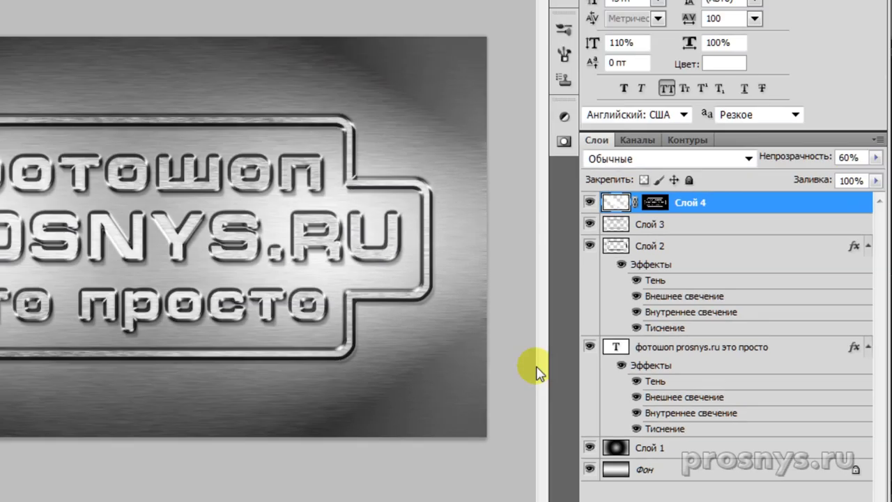
key(Tab)
key(ctrl+0)
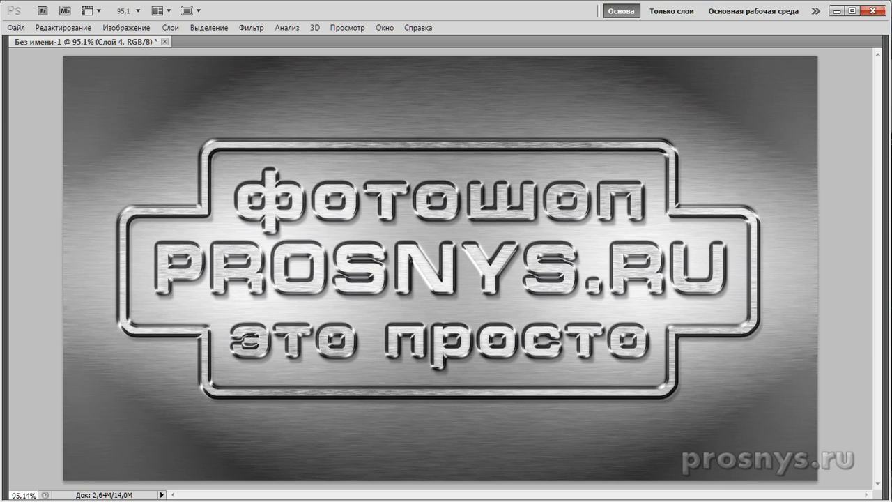
key(Tab)
key(ctrl+0)
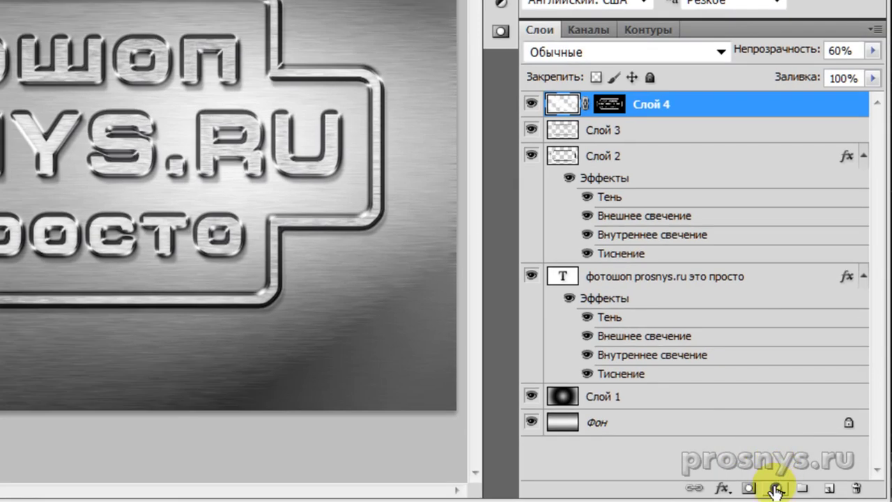
Add a Hue/Saturation adjustment layer with colorizing (Тонирование) enabled and set its hue to 211
click(819, 493)
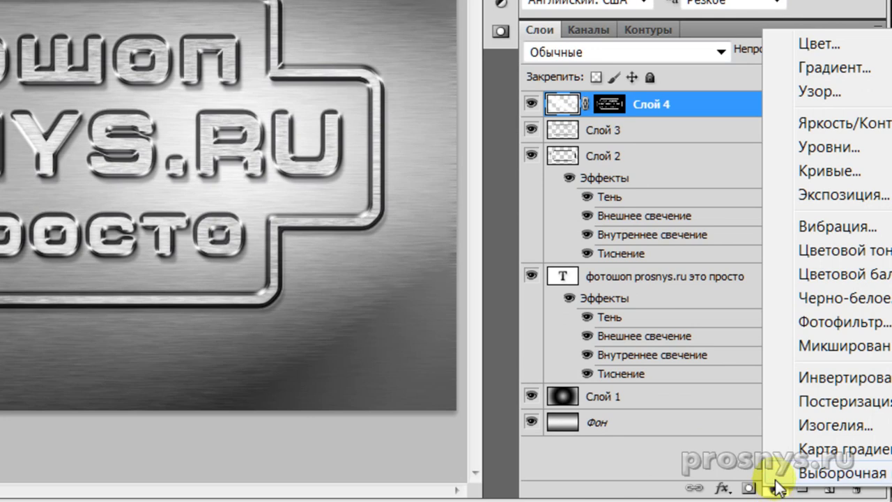
click(817, 251)
click(613, 378)
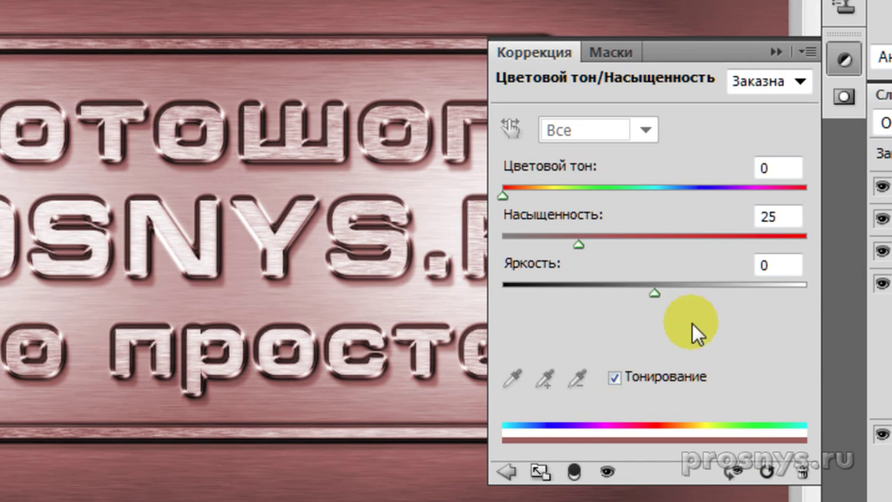
drag(498, 197, 680, 207)
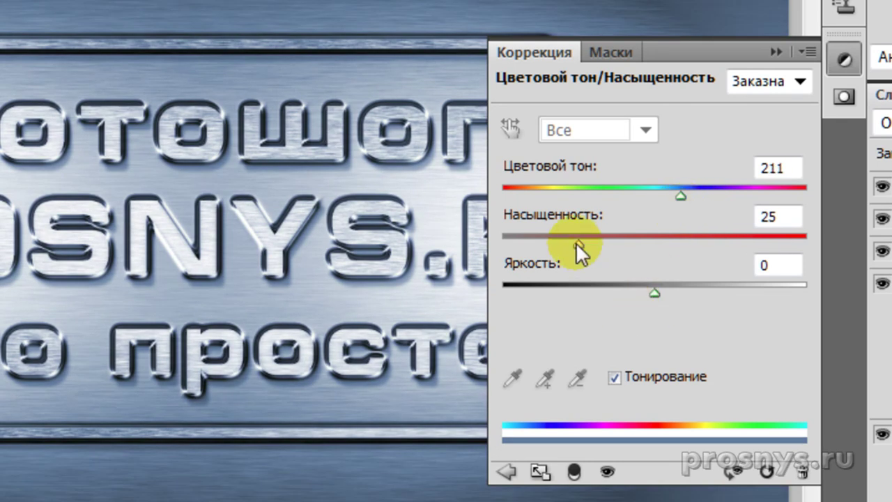